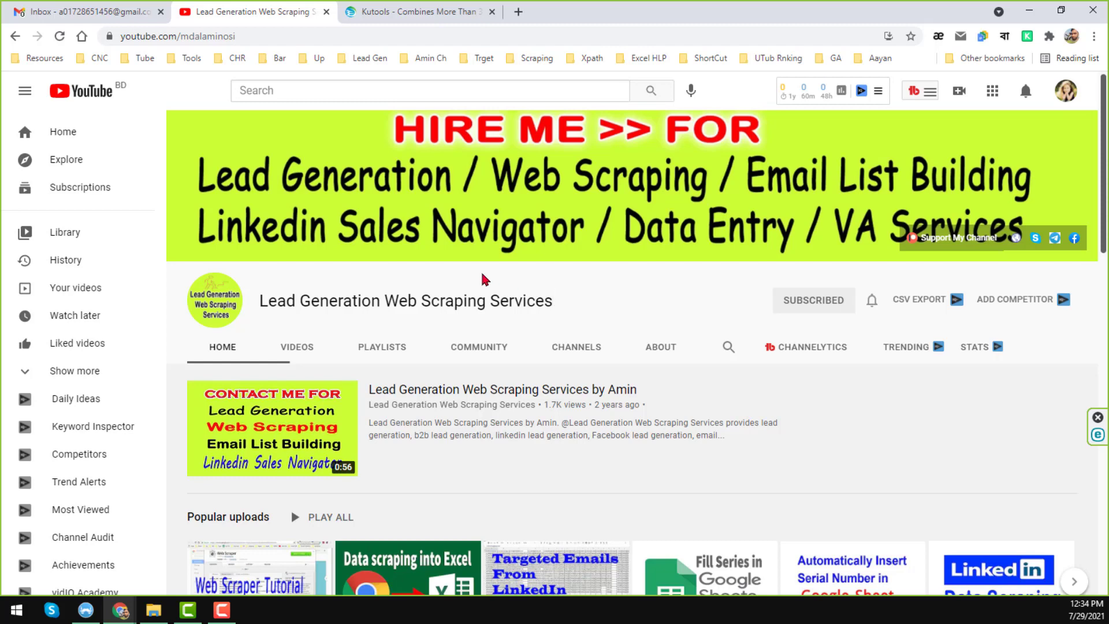
# - Scroll through the Lead Generation Web Scraping Services YouTube channel page
pyautogui.scroll(-4, 474, 295)
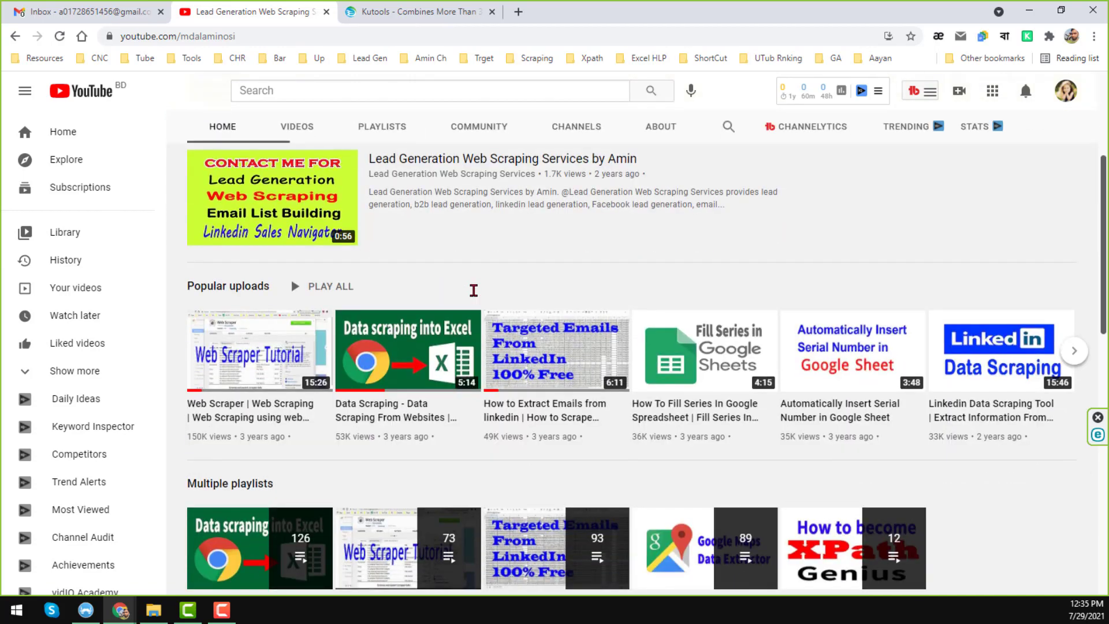
pyautogui.scroll(4, 474, 291)
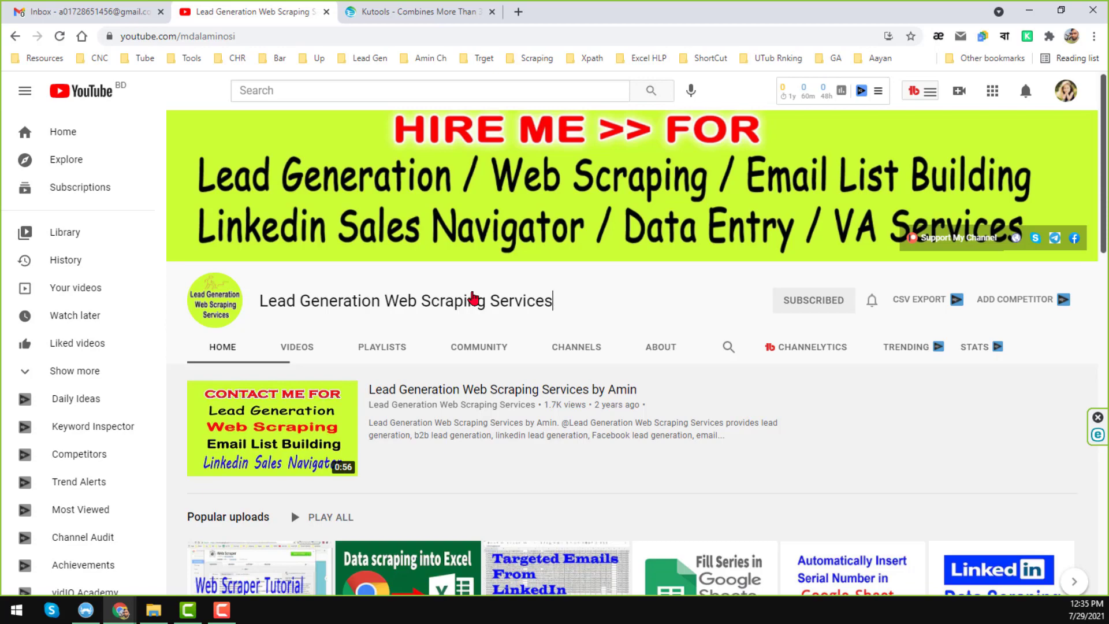
pyautogui.scroll(-2, 471, 293)
pyautogui.scroll(2, 497, 290)
pyautogui.scroll(-2, 578, 314)
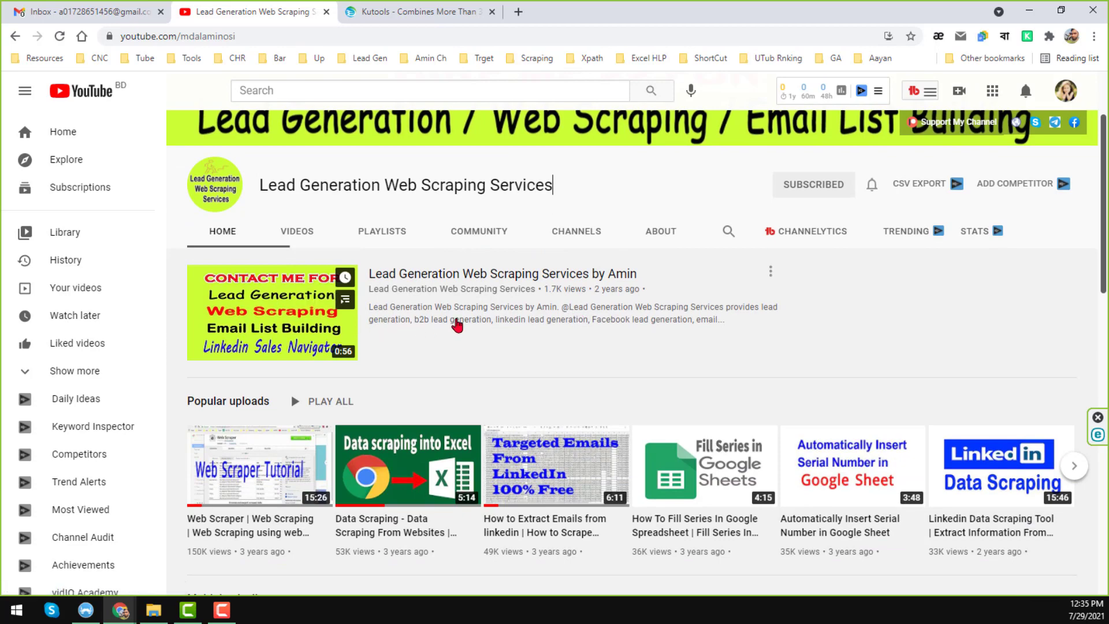
pyautogui.scroll(-8, 483, 334)
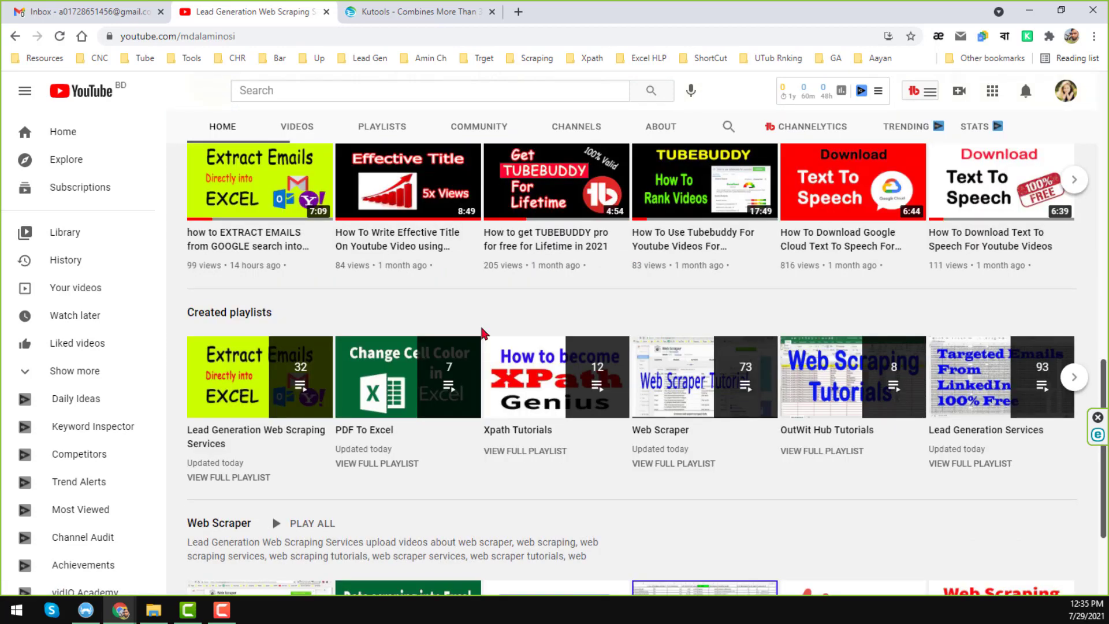
pyautogui.scroll(-3, 483, 333)
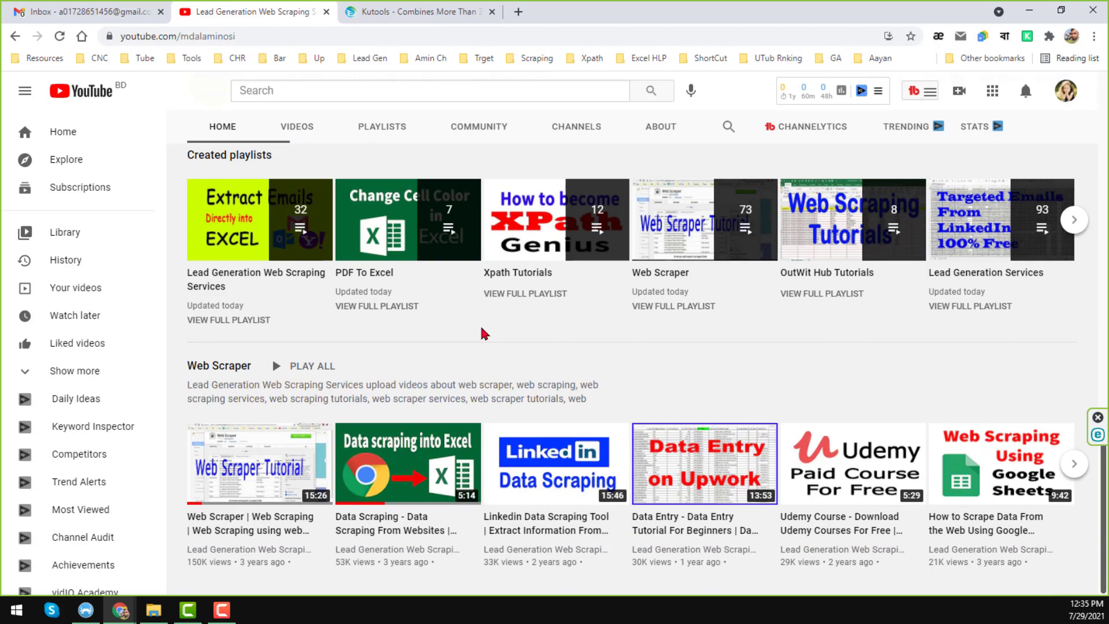
pyautogui.scroll(14, 484, 331)
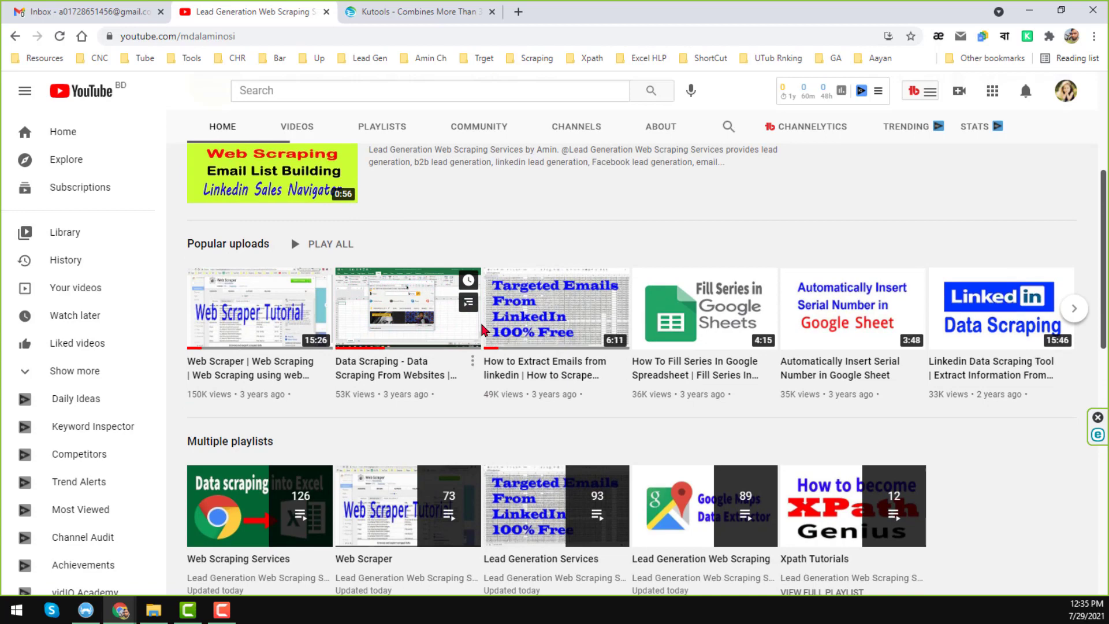
pyautogui.scroll(2, 485, 330)
pyautogui.scroll(3, 484, 330)
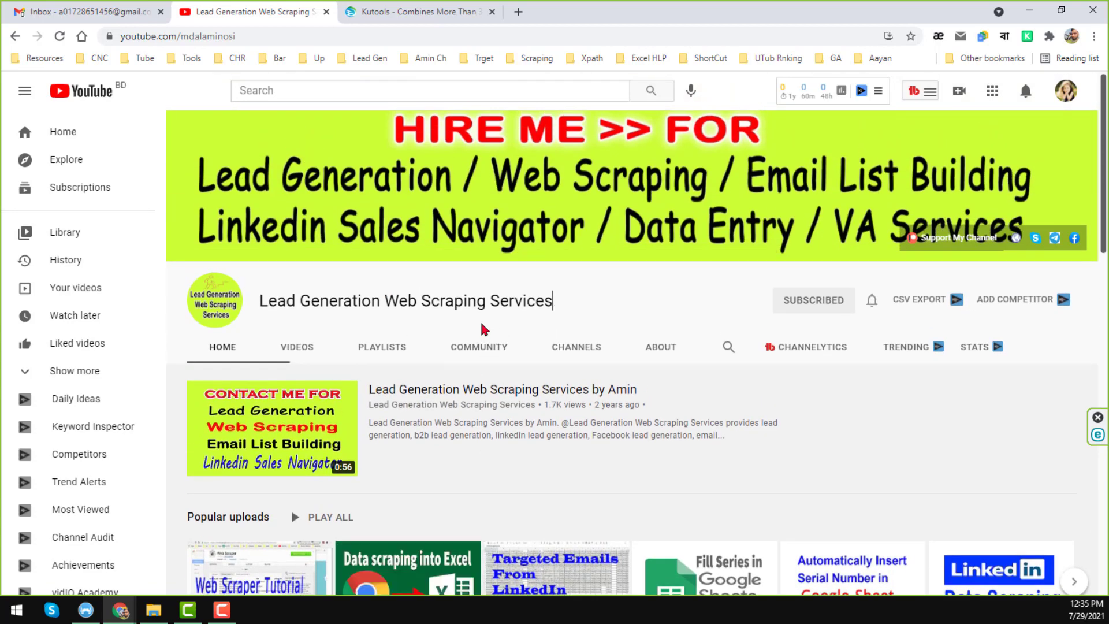
pyautogui.scroll(-2, 613, 341)
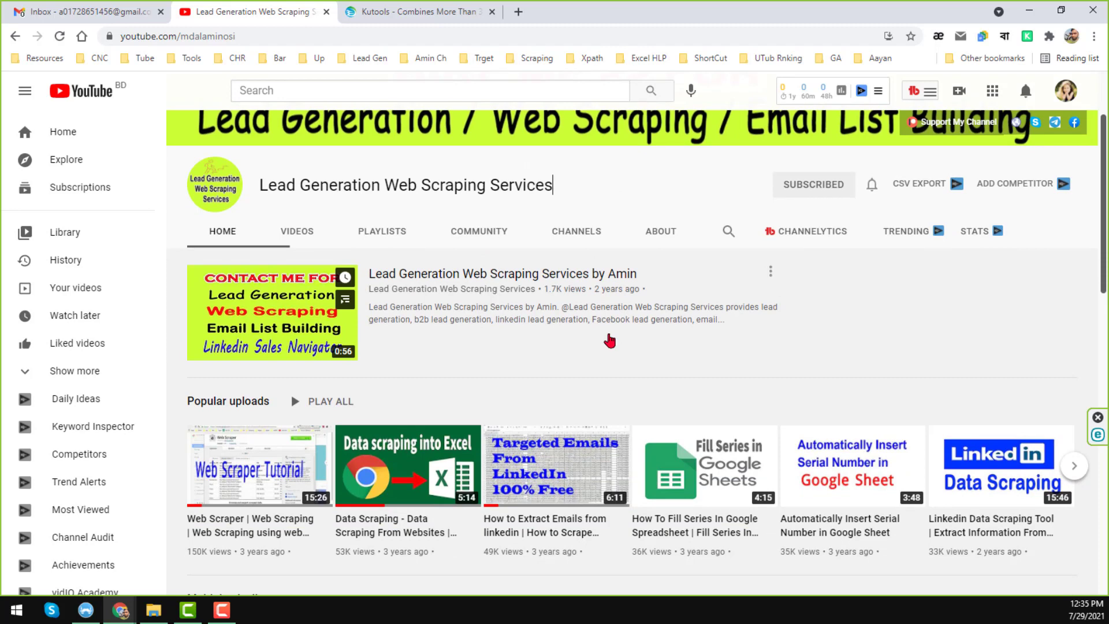
pyautogui.scroll(-2, 610, 341)
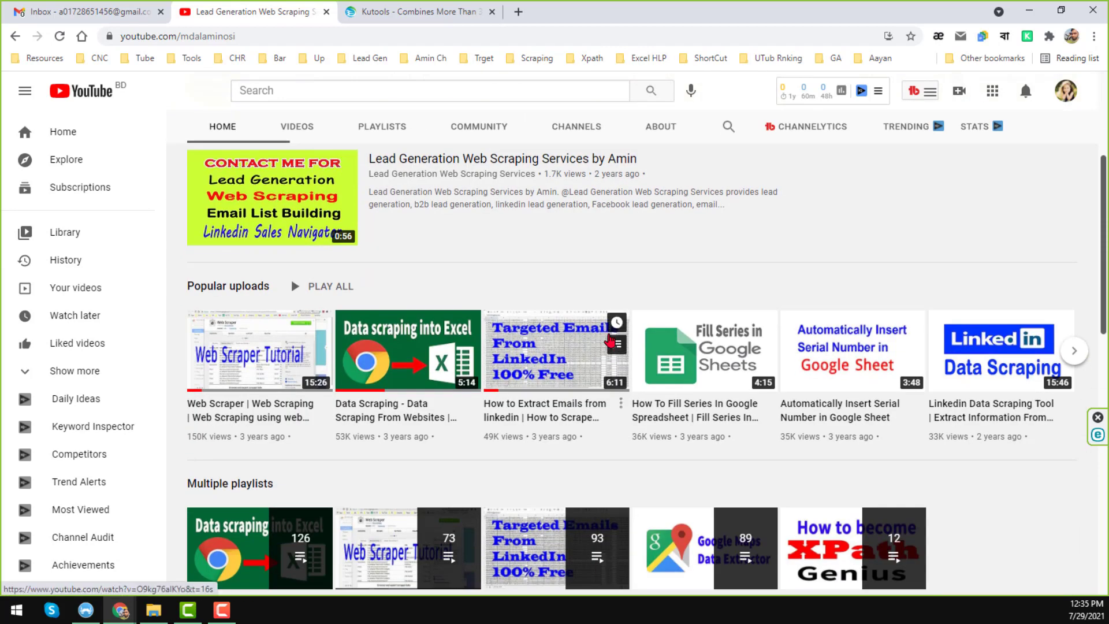
pyautogui.scroll(-2, 610, 341)
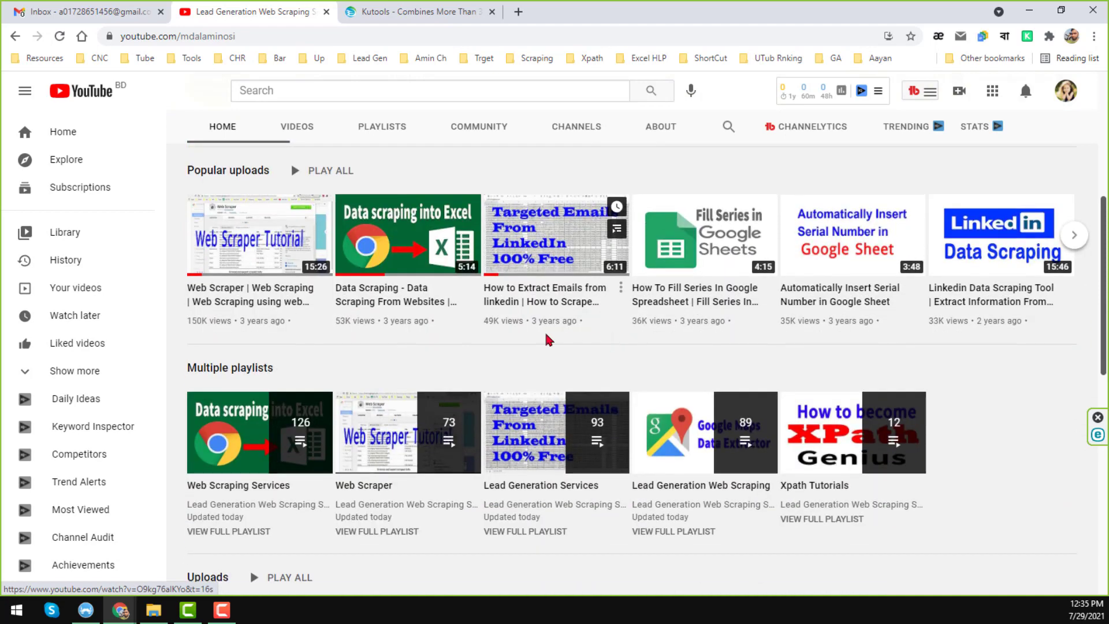
# - Look over the folder of 88 myip files, then switch to the Kutools for Excel product page
pyautogui.click(153, 617)
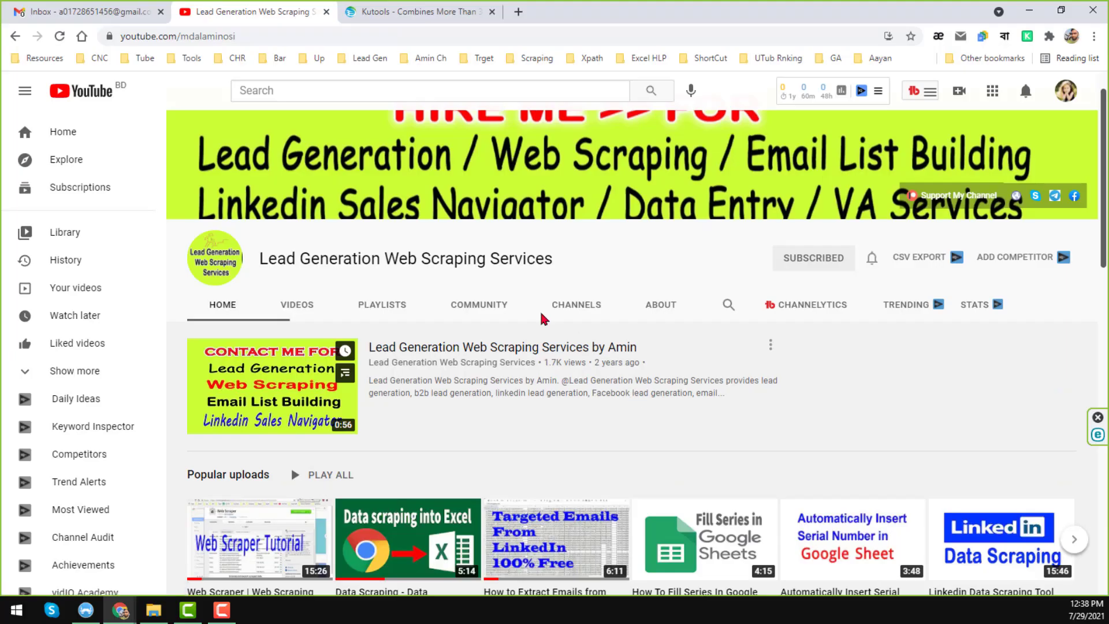
pyautogui.scroll(-4, 462, 289)
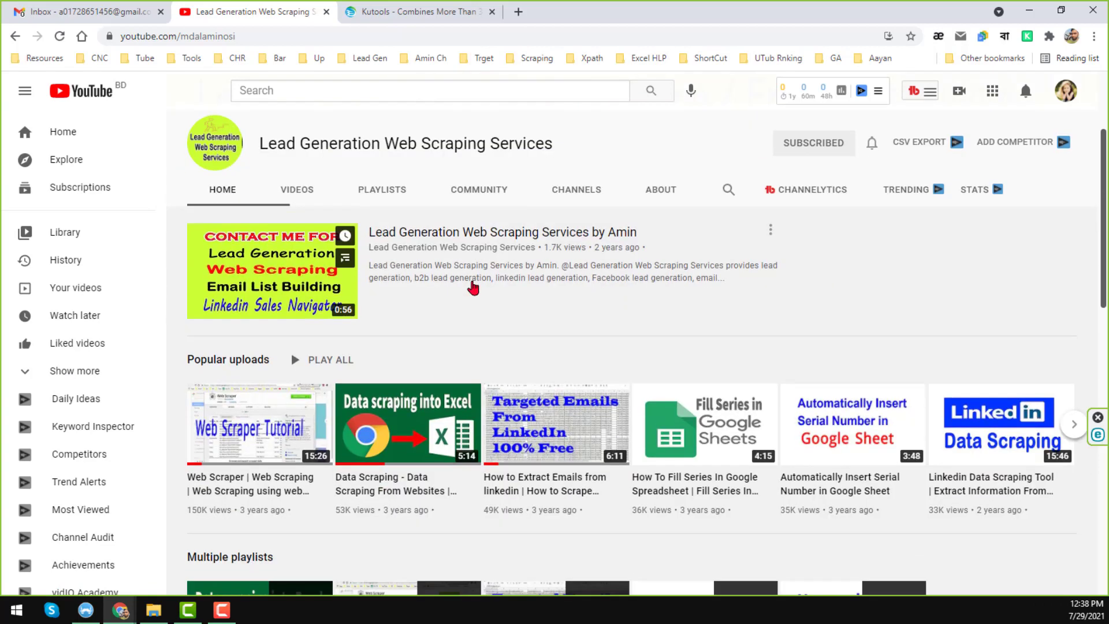
pyautogui.scroll(-2, 491, 331)
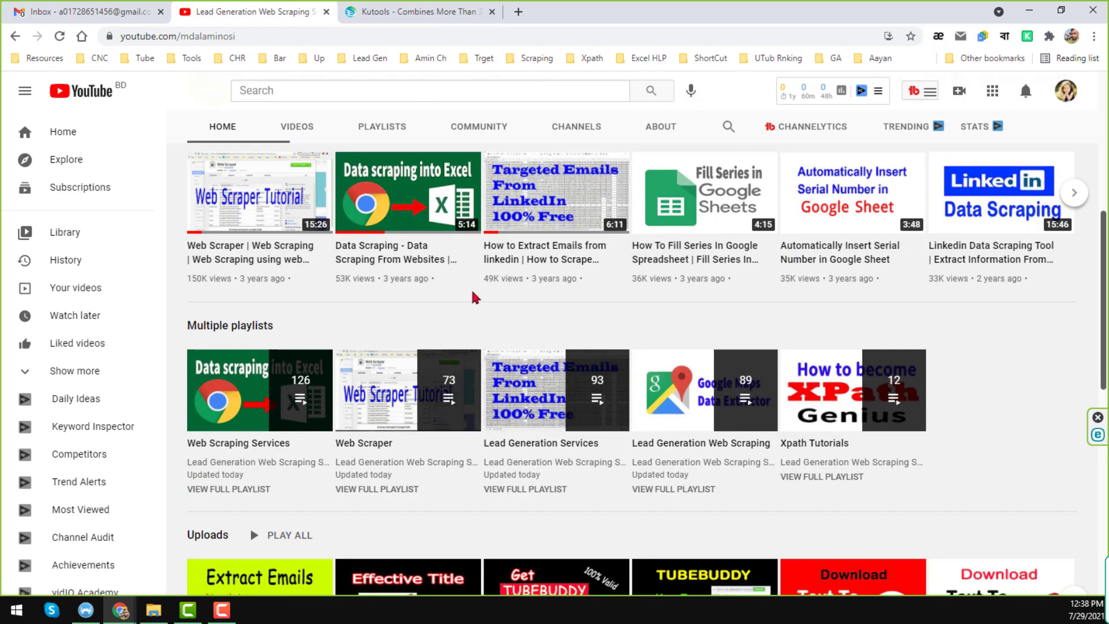
pyautogui.scroll(-2, 370, 278)
pyautogui.scroll(-2, 543, 280)
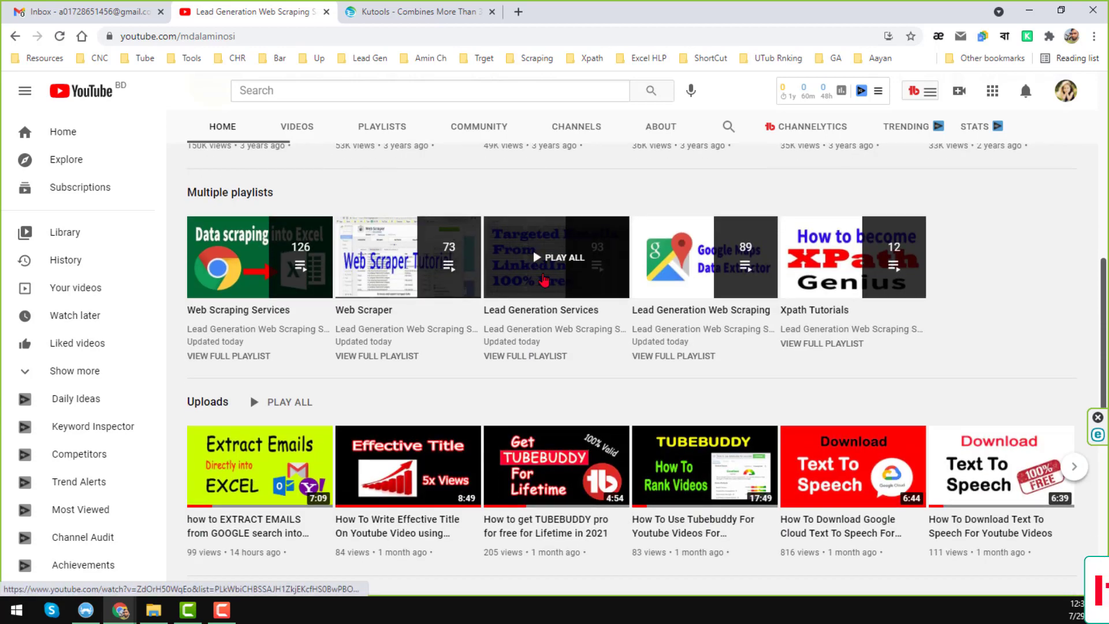
pyautogui.scroll(4, 550, 315)
pyautogui.scroll(6, 550, 316)
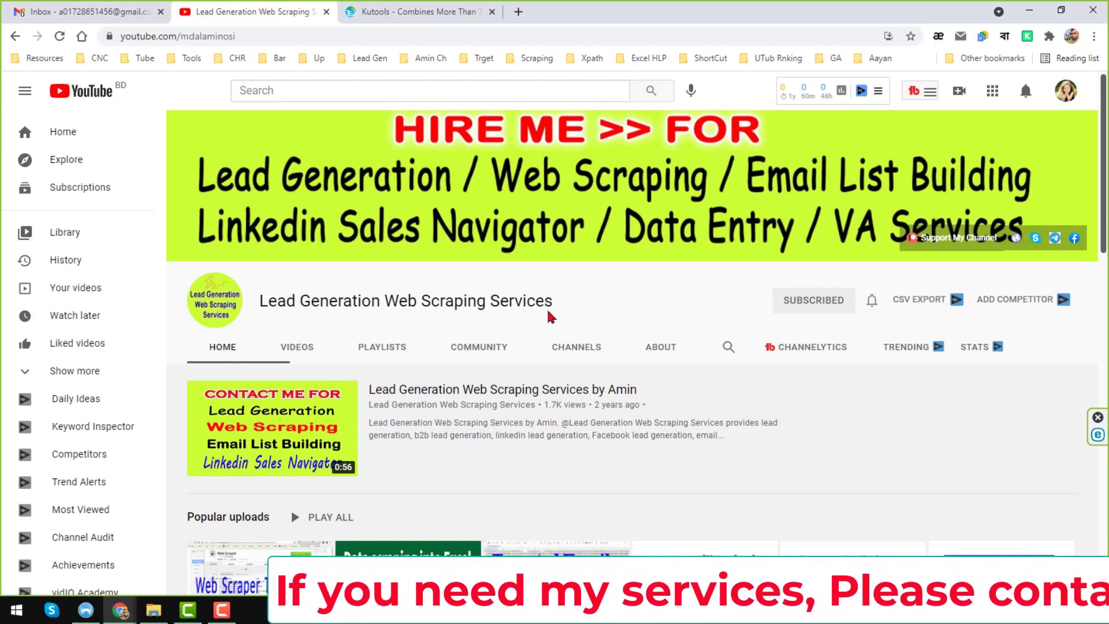
pyautogui.click(416, 12)
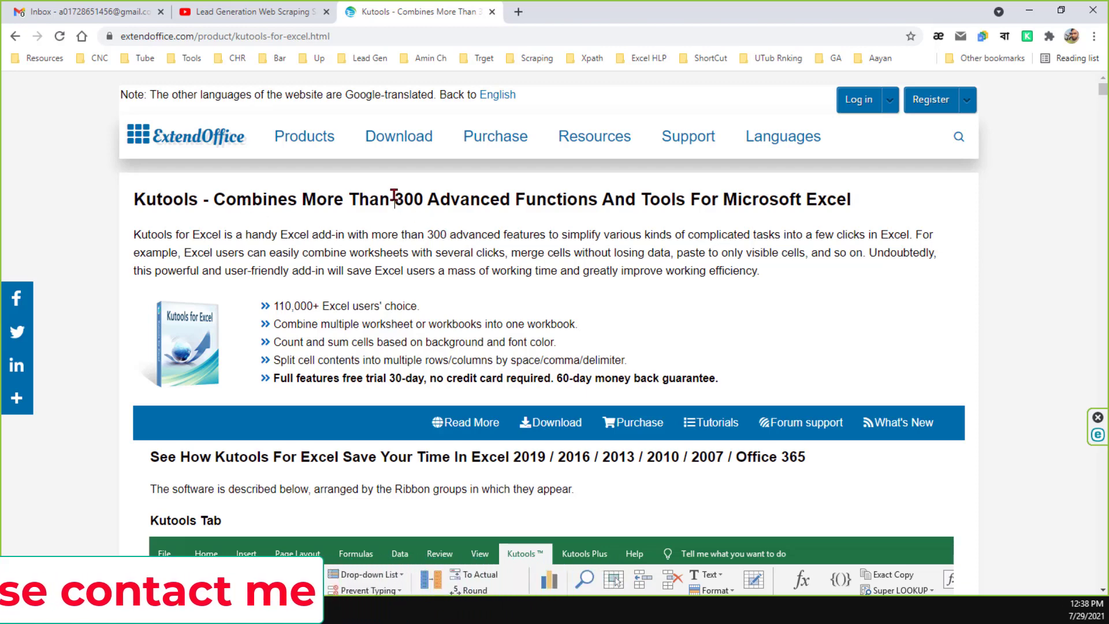
# - Highlight '300 Advanced Functions', review the Kutools Plus features, and return to folder 02
pyautogui.moveTo(395, 199); pyautogui.dragTo(594, 241)
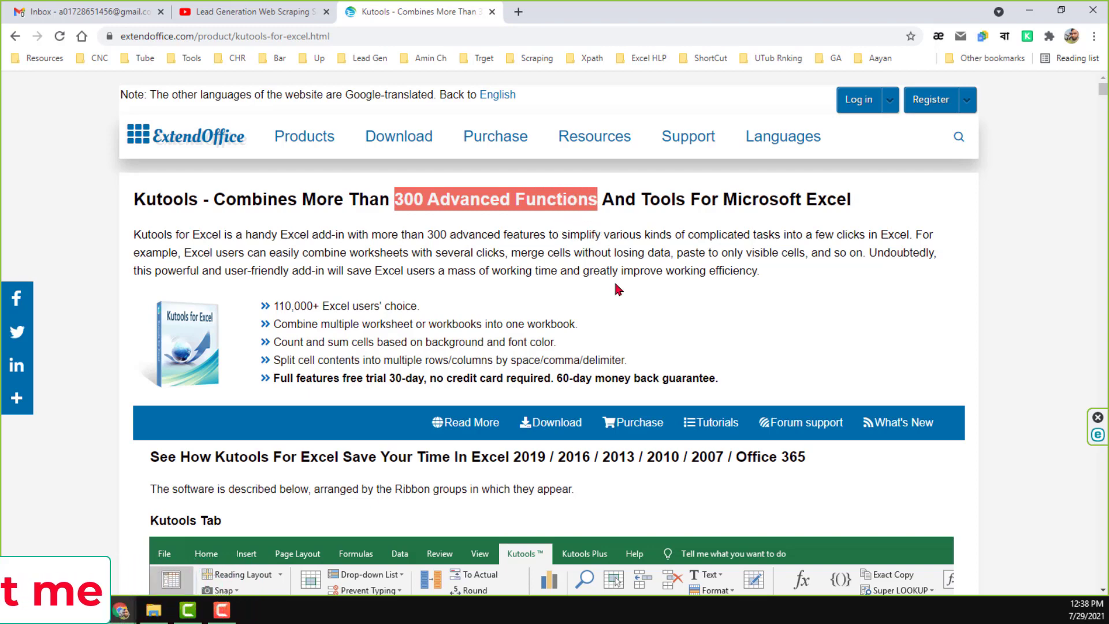
pyautogui.scroll(-2, 613, 277)
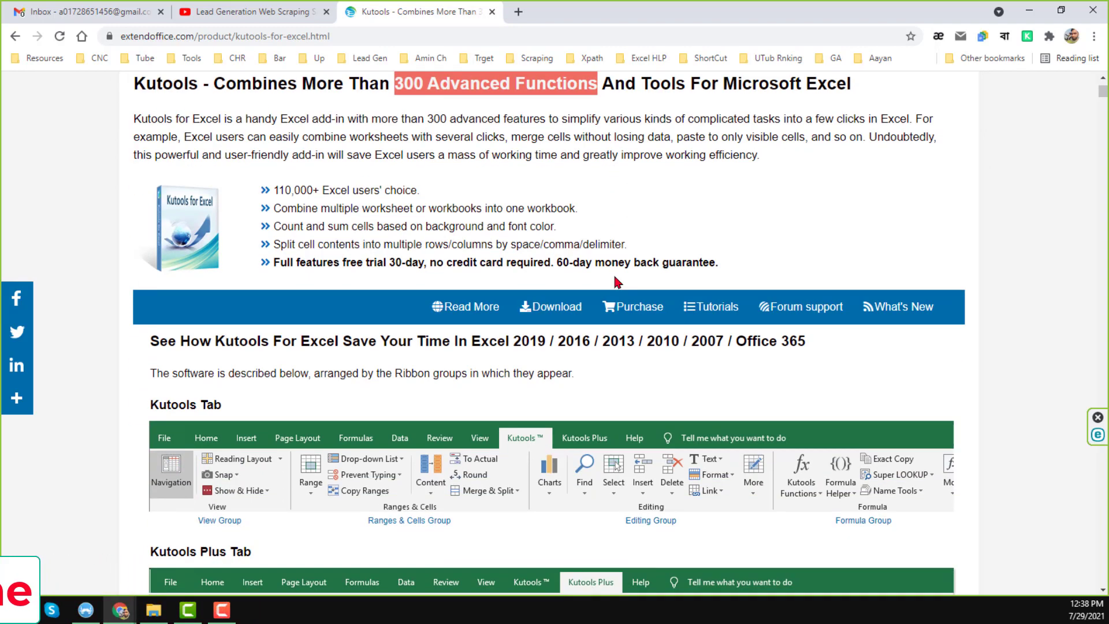
pyautogui.scroll(-2, 615, 274)
pyautogui.scroll(-2, 614, 275)
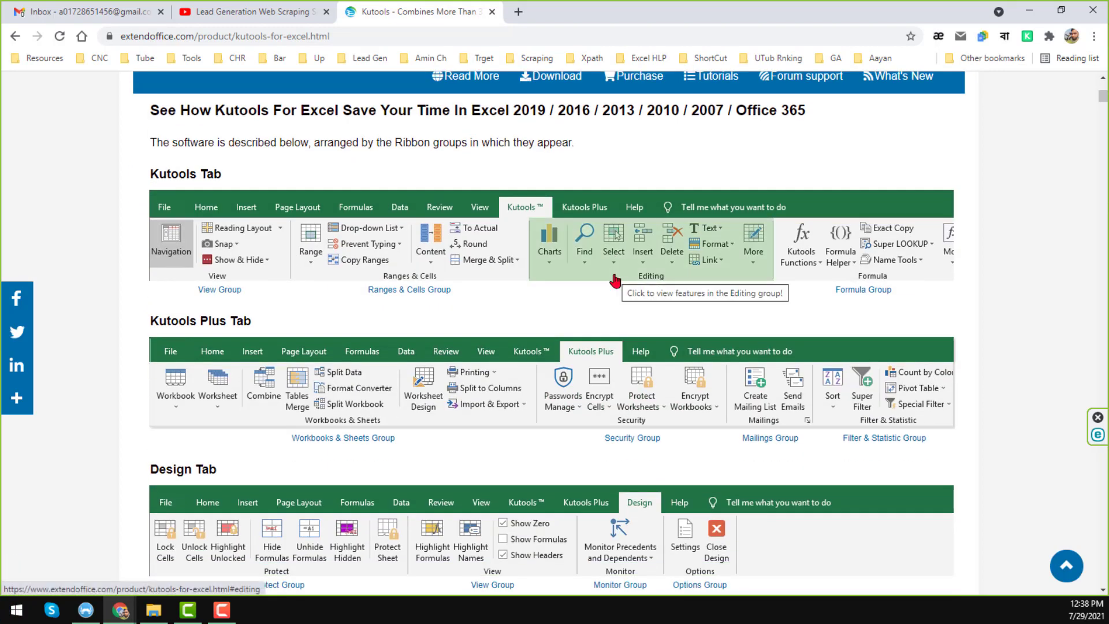
pyautogui.scroll(-2, 617, 285)
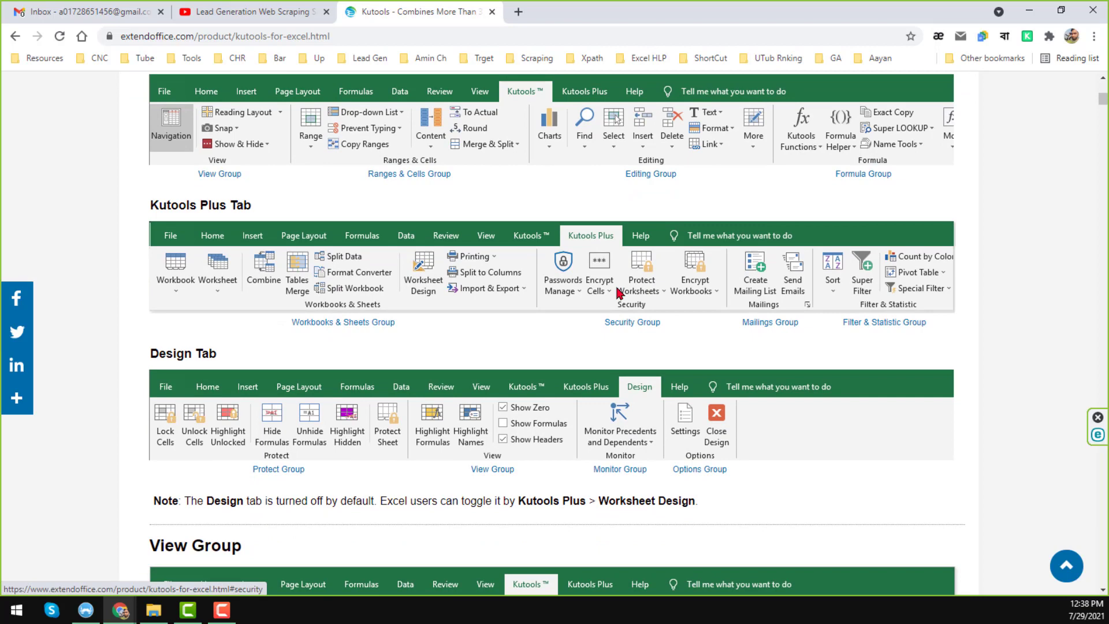
pyautogui.scroll(-2, 618, 292)
pyautogui.scroll(-2, 617, 334)
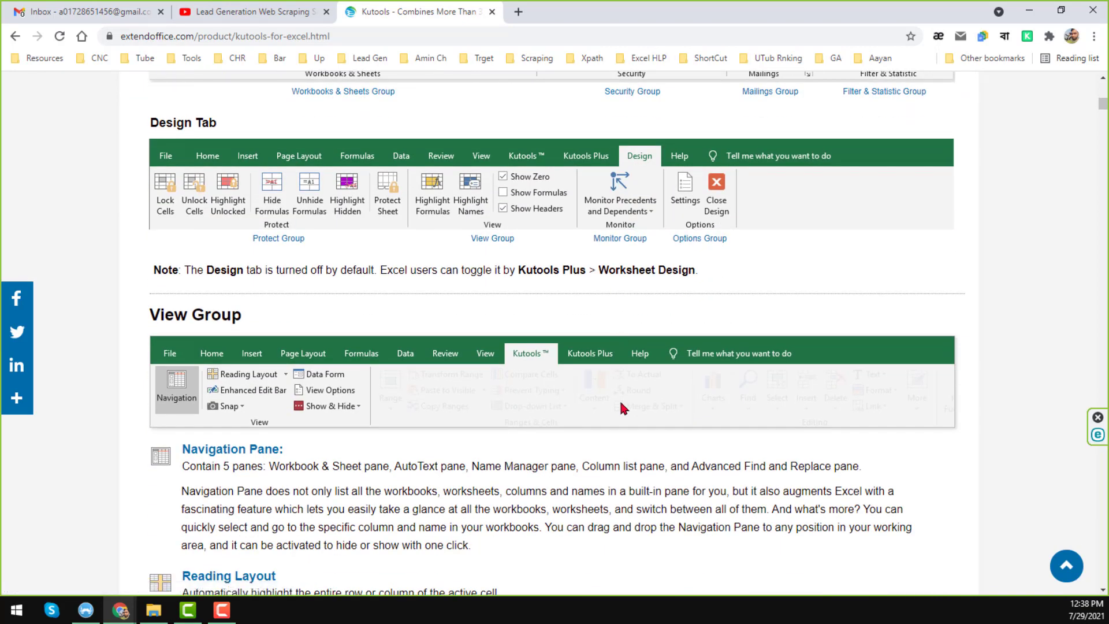
pyautogui.hotkey('alt', 'Tab')
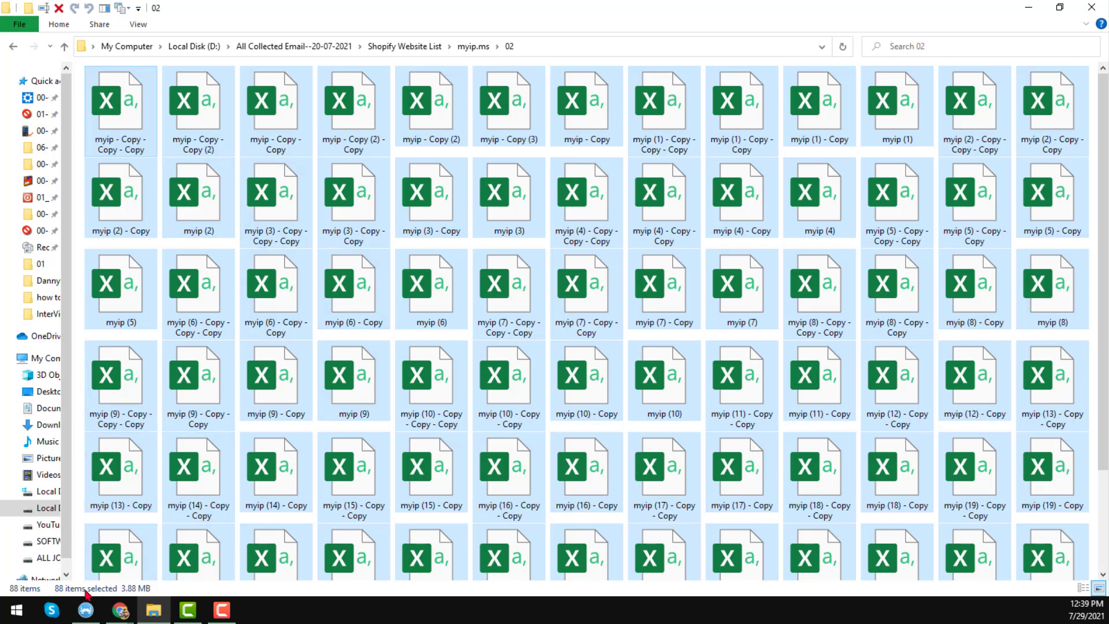
# - Browse the 88 myip files in folder 02 and open the plain myip file in Excel
pyautogui.click(490, 407)
pyautogui.scroll(-2, 490, 406)
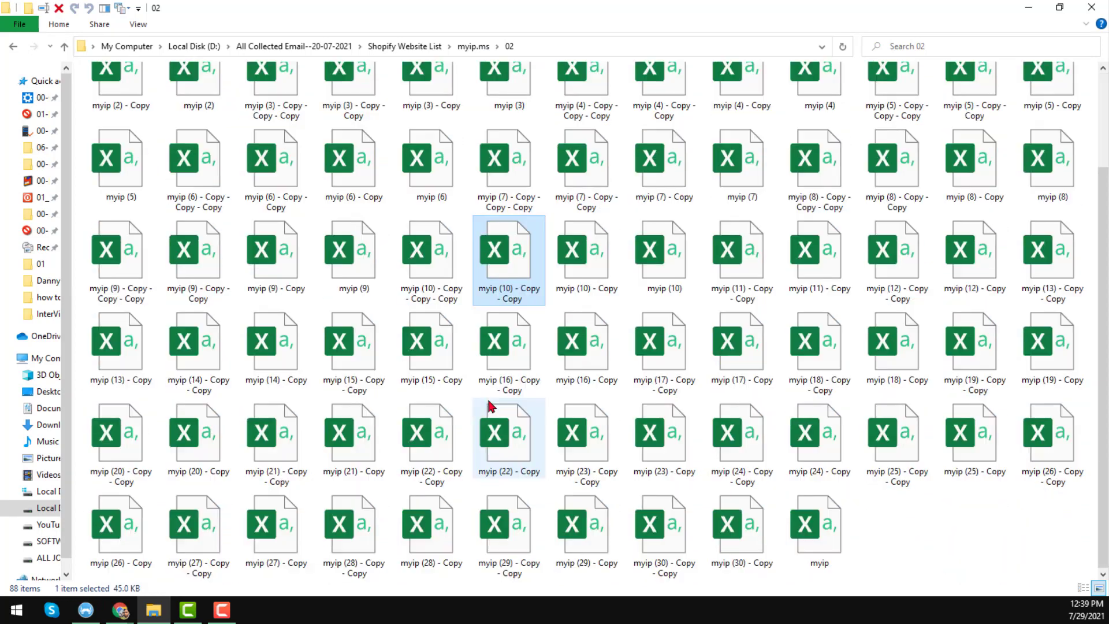
pyautogui.click(926, 540)
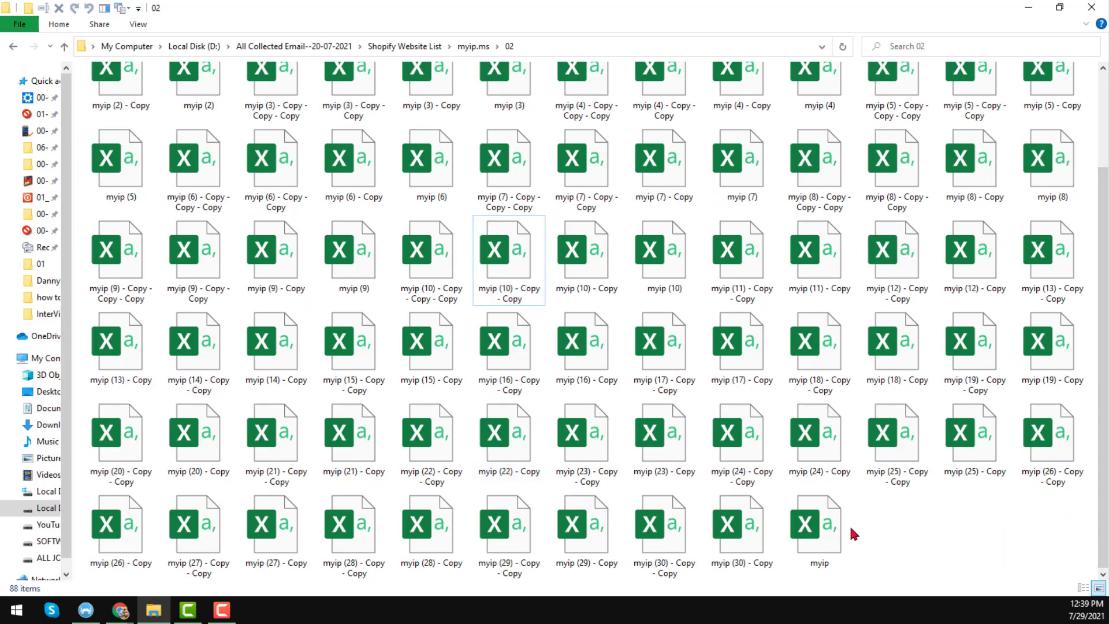
pyautogui.click(834, 537)
pyautogui.scroll(2, 834, 536)
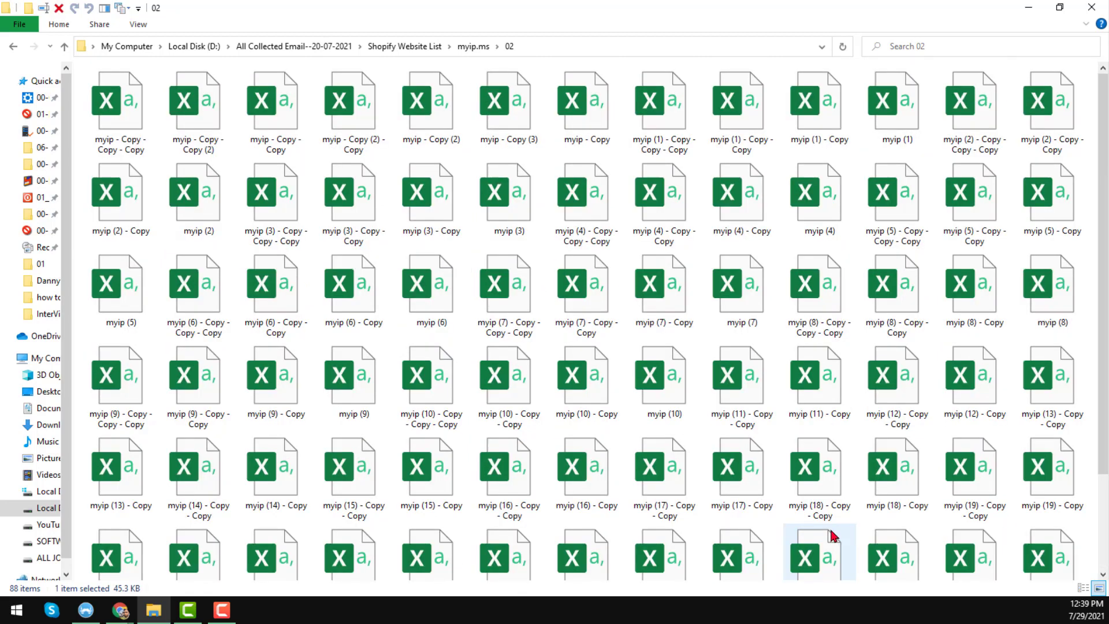
pyautogui.click(141, 136)
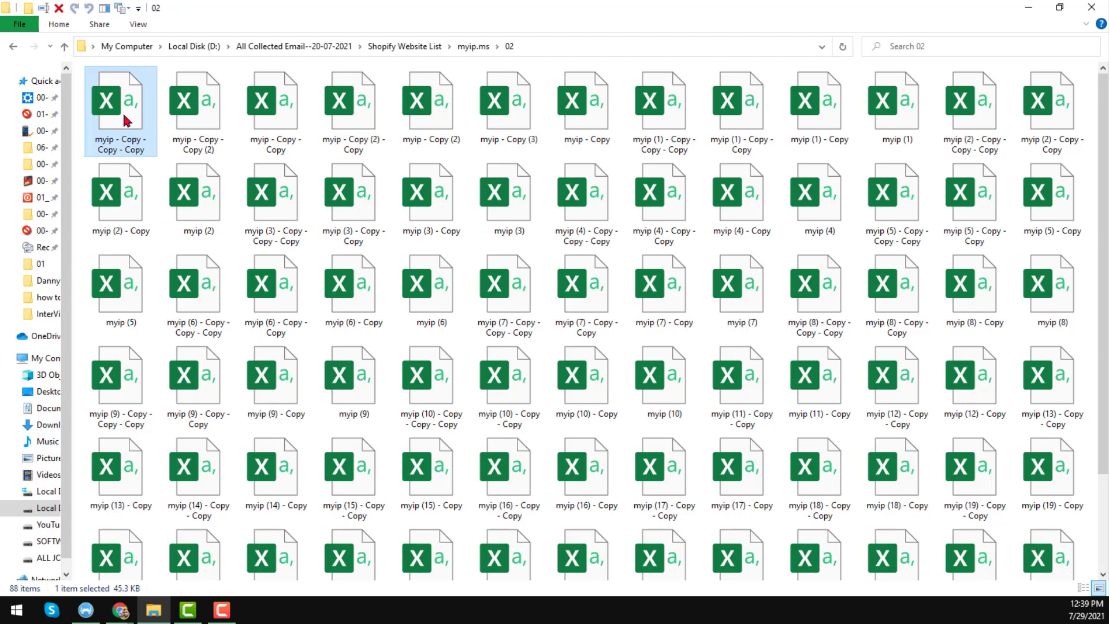
pyautogui.scroll(-2, 690, 351)
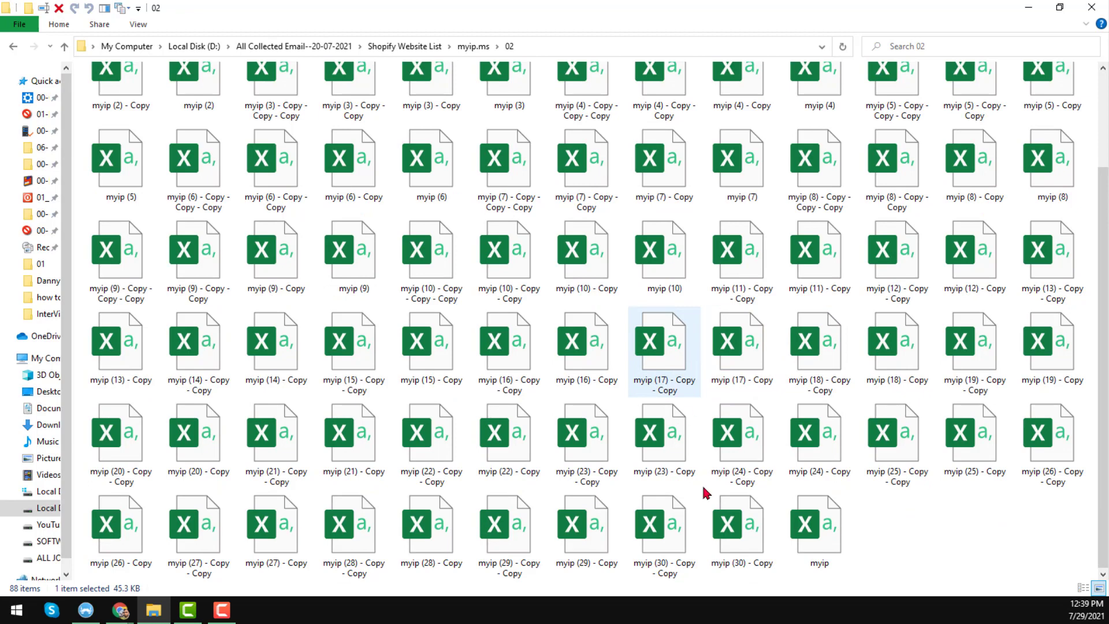
pyautogui.click(840, 547)
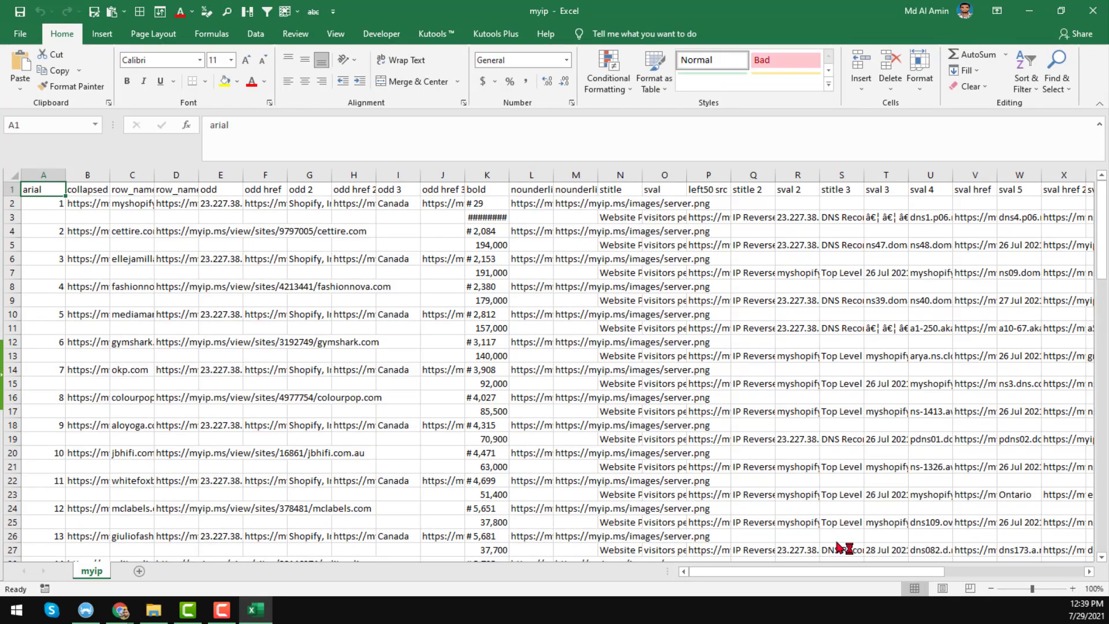
# - Select cell M12, then launch Combine from the Kutools Plus ribbon
pyautogui.click(597, 342)
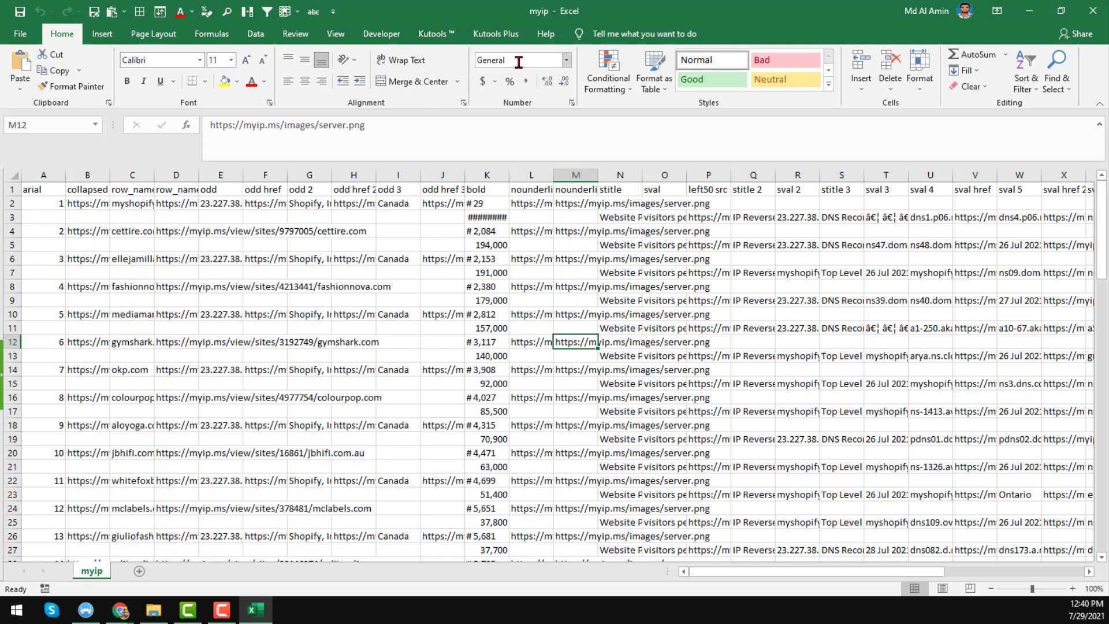
pyautogui.click(509, 40)
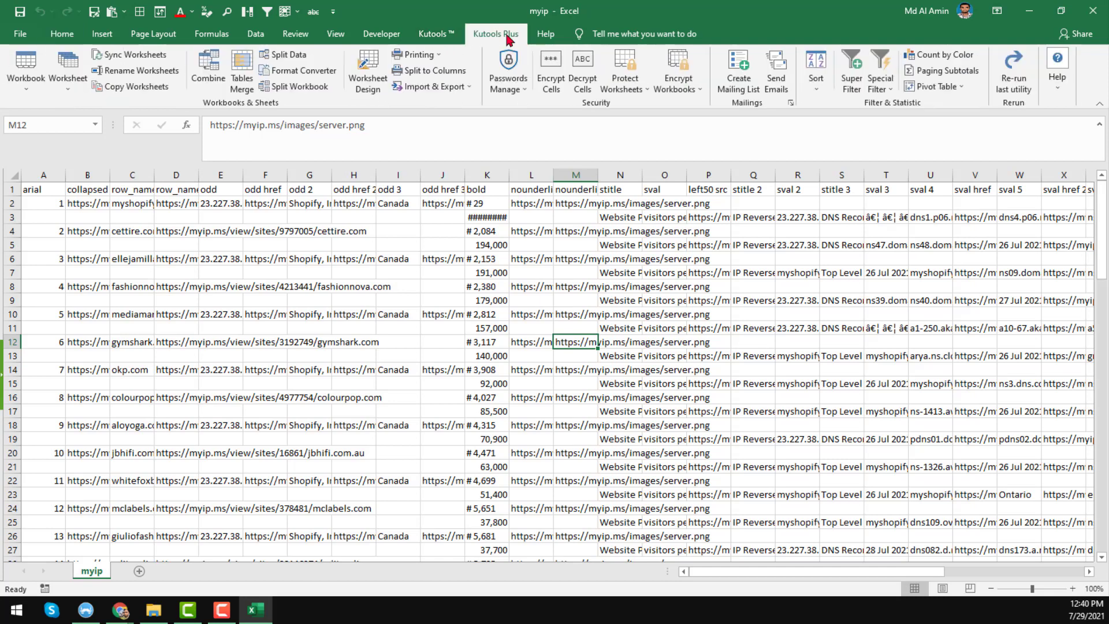
pyautogui.click(210, 79)
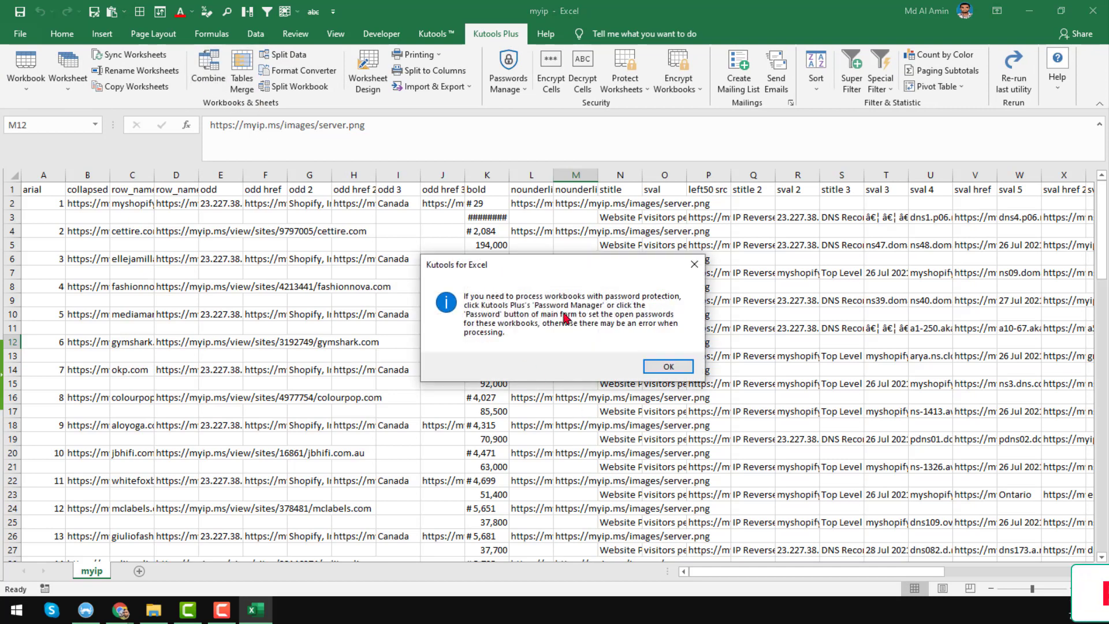
# - Acknowledge the password-protection notice to reach Combine Worksheets step 1
pyautogui.click(681, 368)
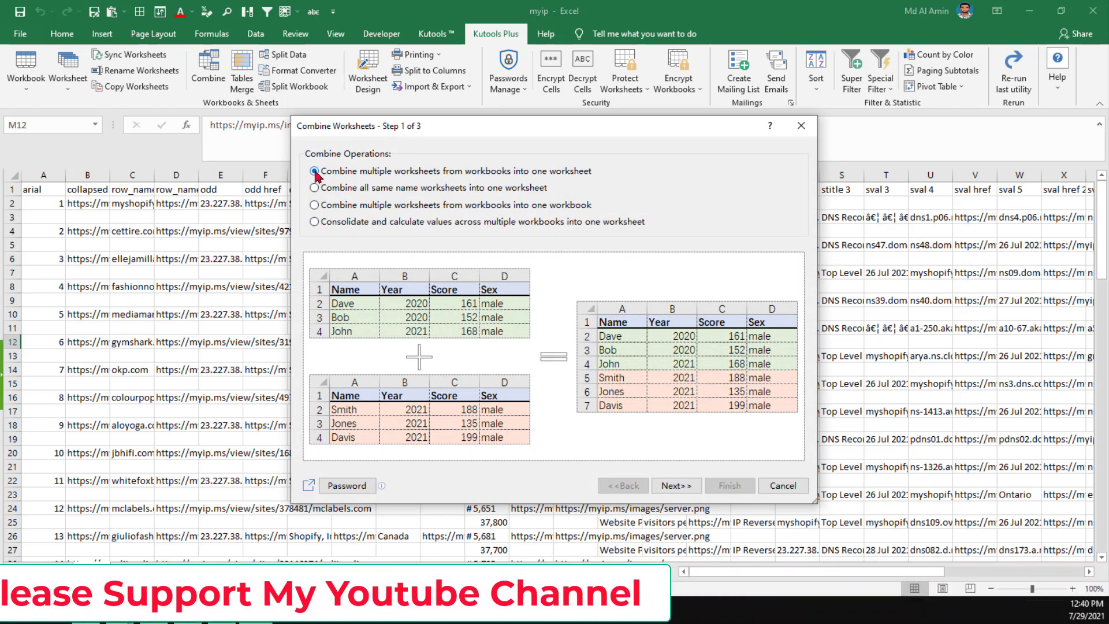
# - Go to step 2, choose Add > File(s)..., and copy folder 02's path from File Explorer
pyautogui.click(674, 486)
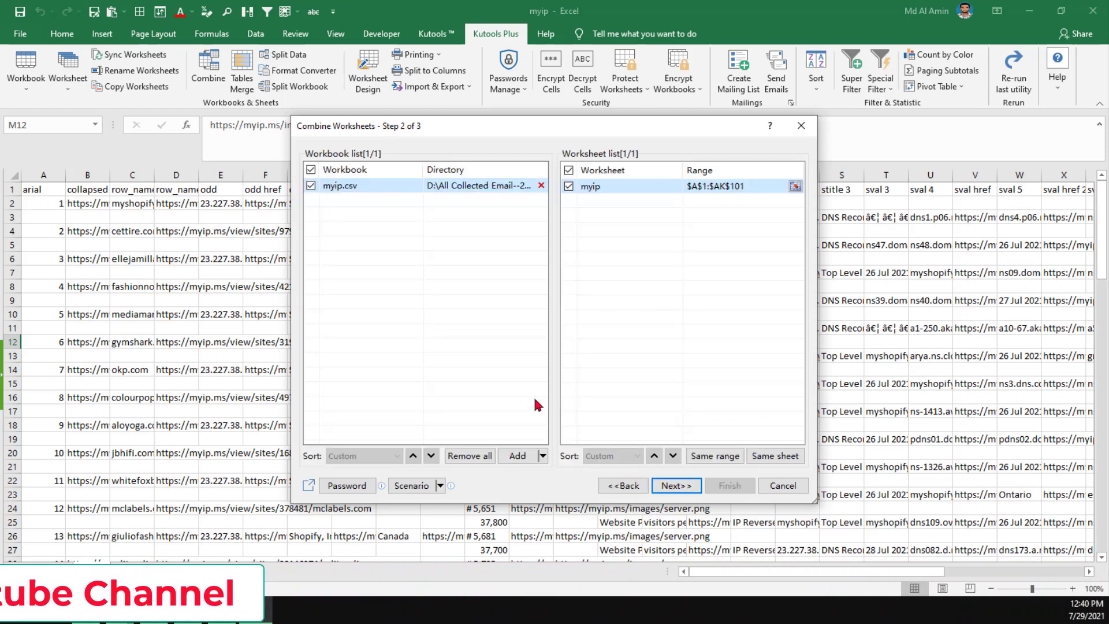
pyautogui.click(543, 457)
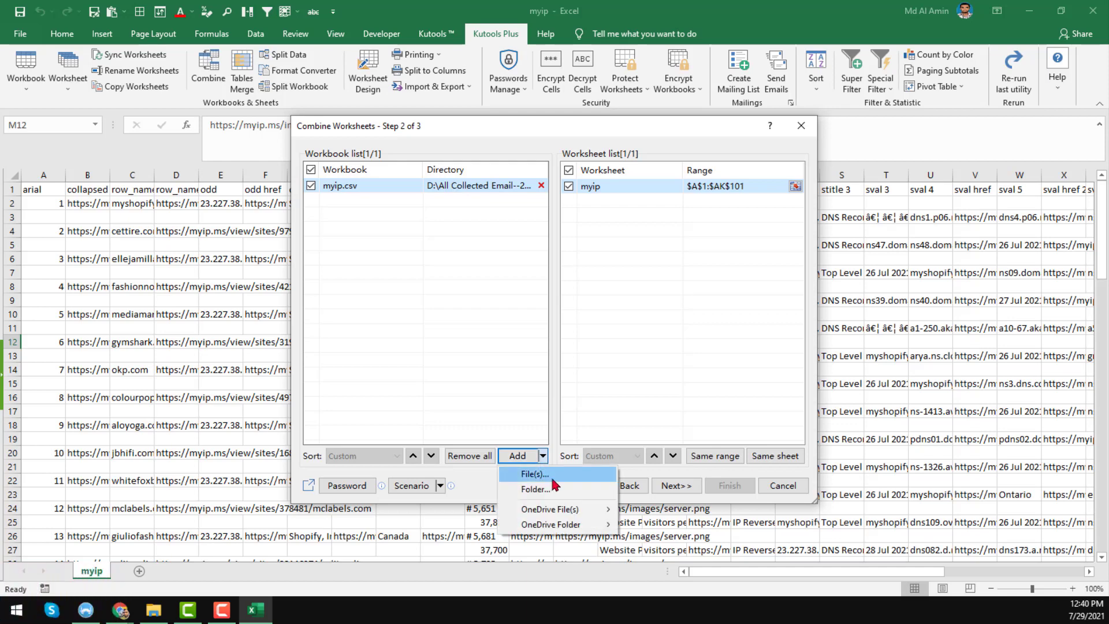
pyautogui.click(553, 477)
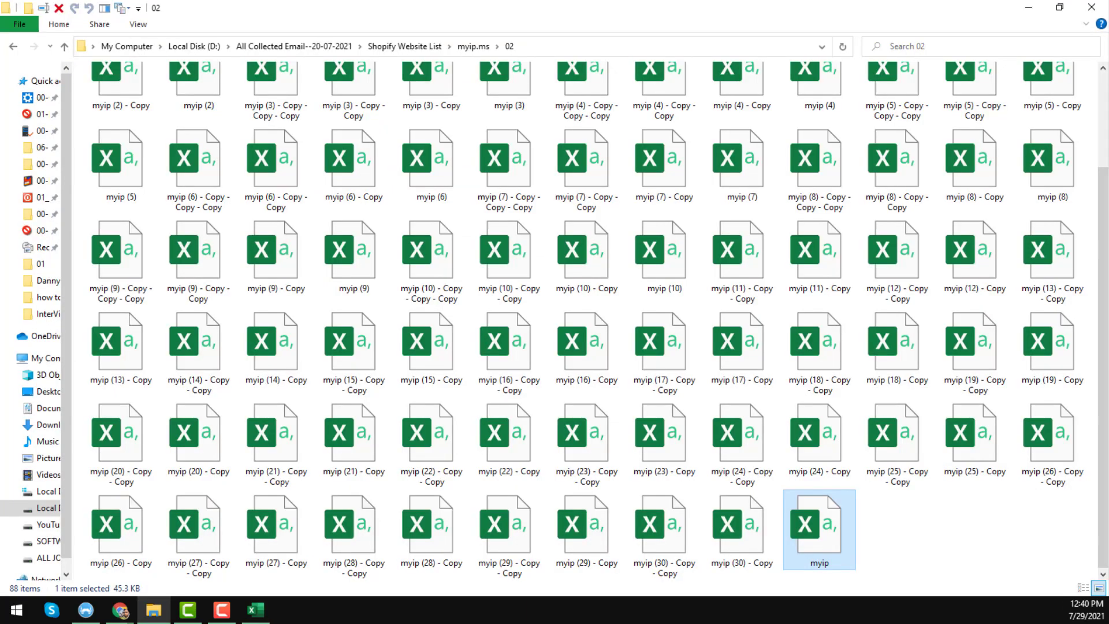
pyautogui.click(634, 51)
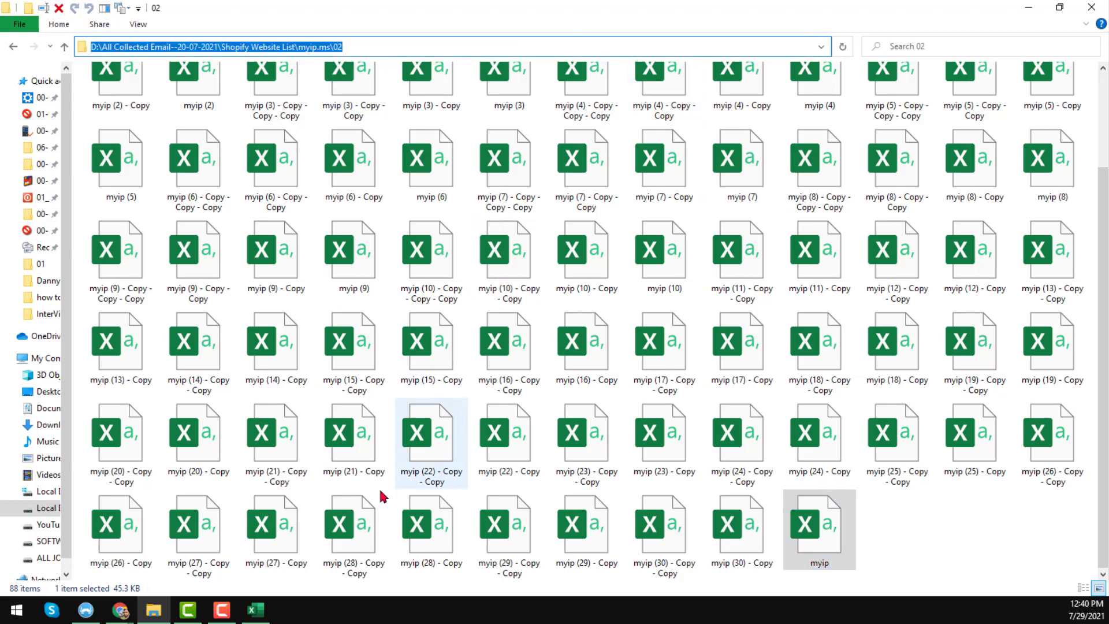
pyautogui.click(263, 611)
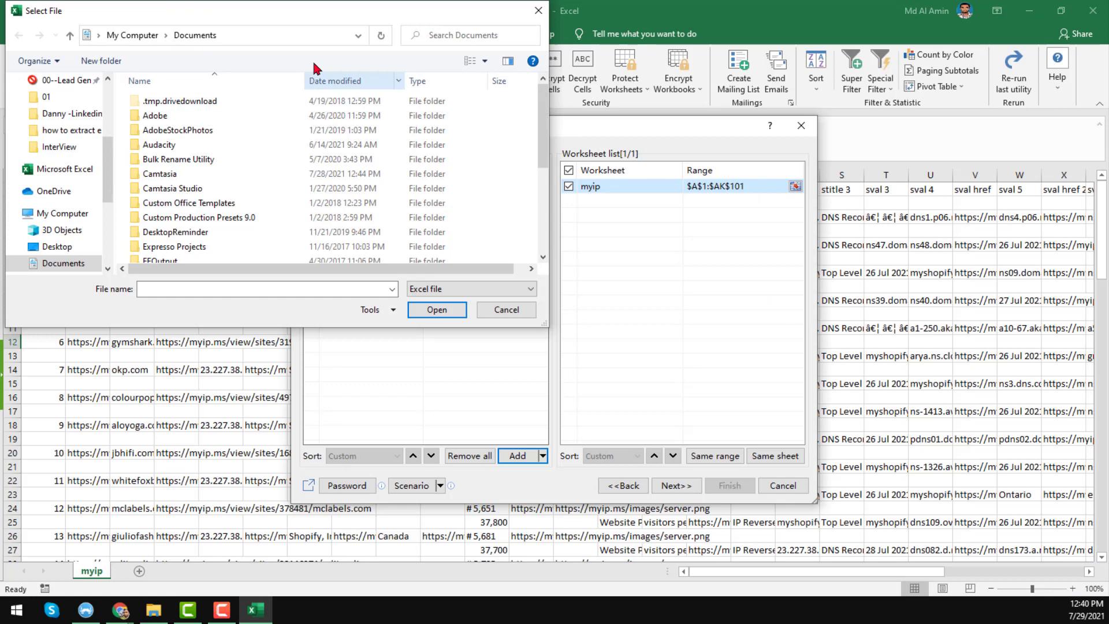
# - Paste the folder 02 path into the Select File dialog to open that folder
pyautogui.click(315, 36)
pyautogui.hotkey('ctrl', 'v')
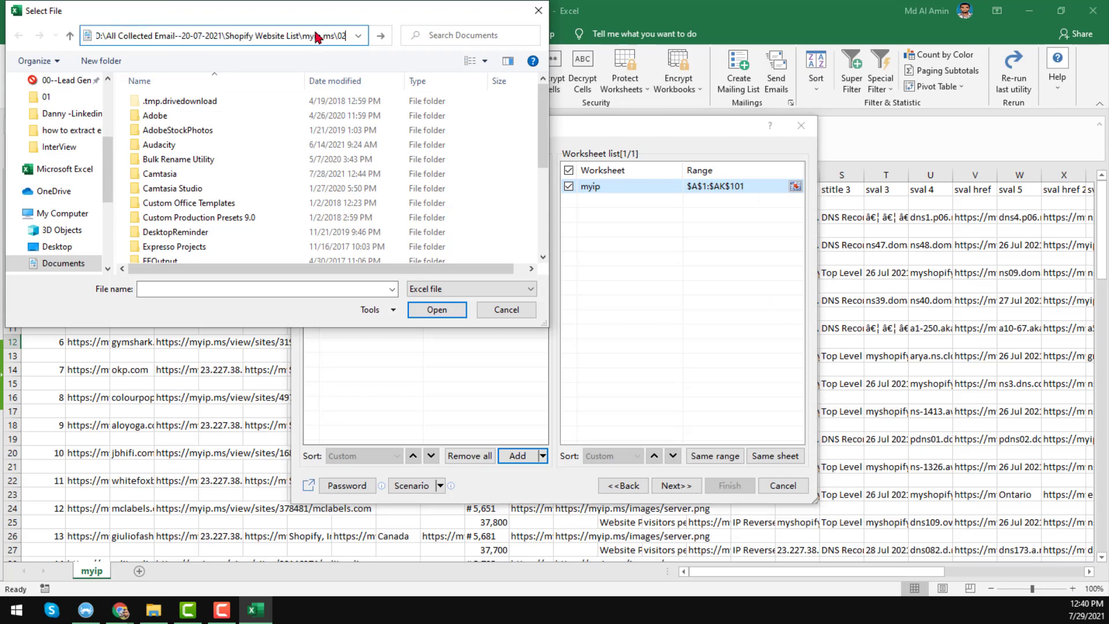
pyautogui.press('Return')
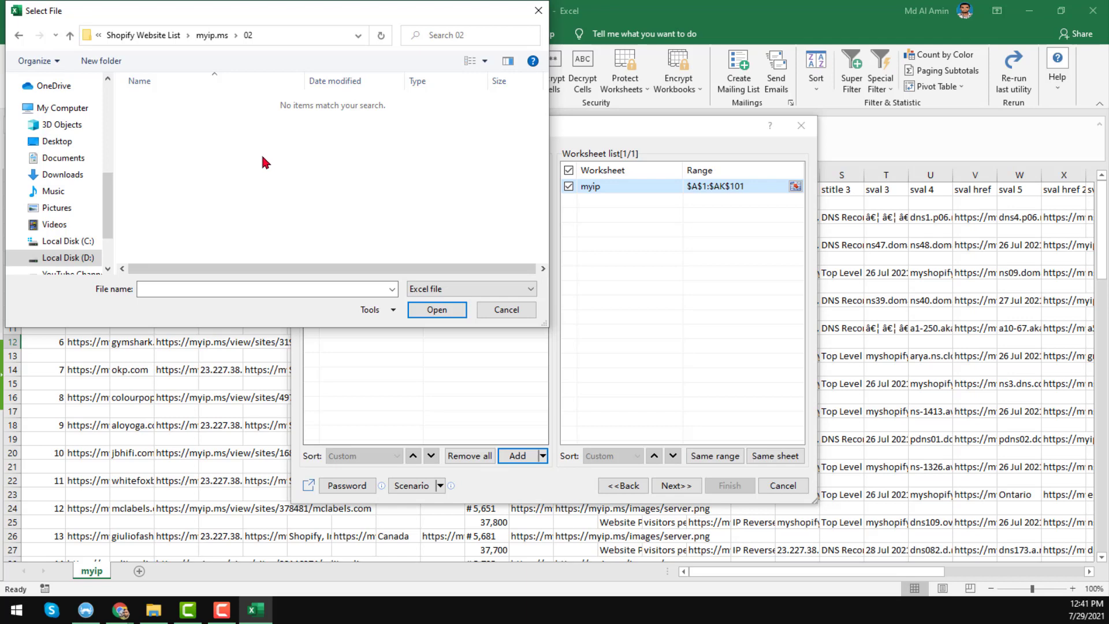
# - Set the file type filter to 'Excel and csv file'
pyautogui.click(472, 292)
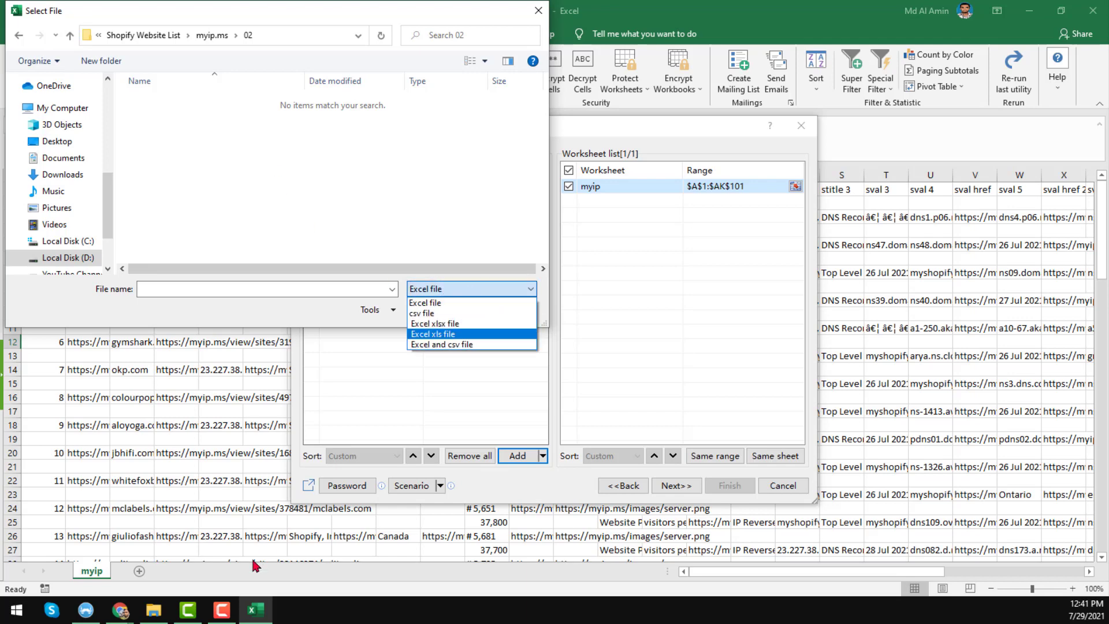
pyautogui.click(153, 609)
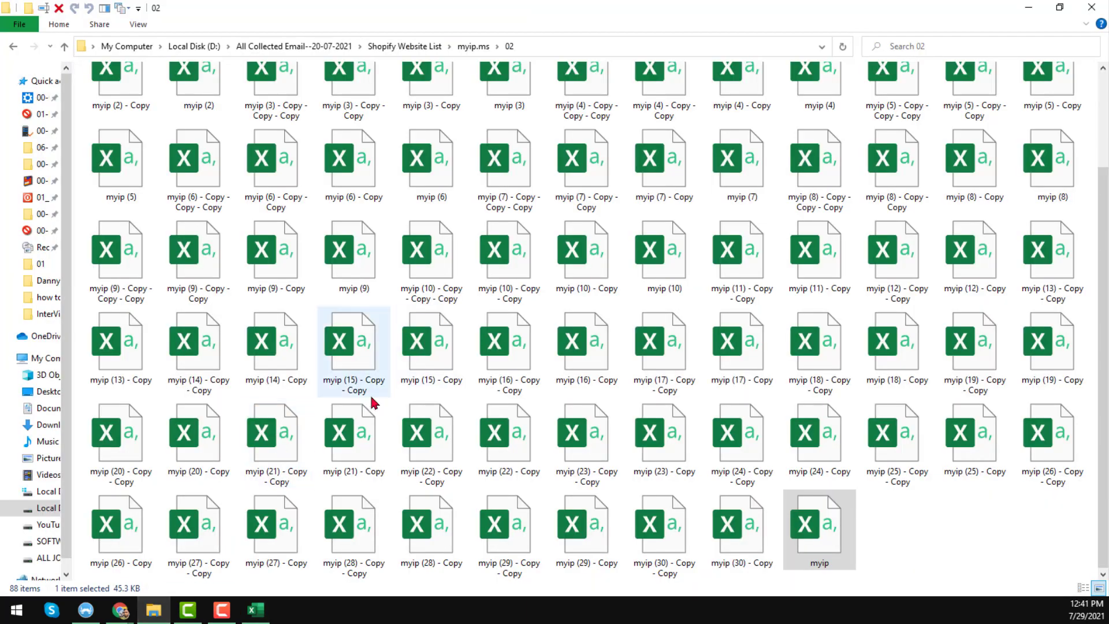
pyautogui.click(255, 610)
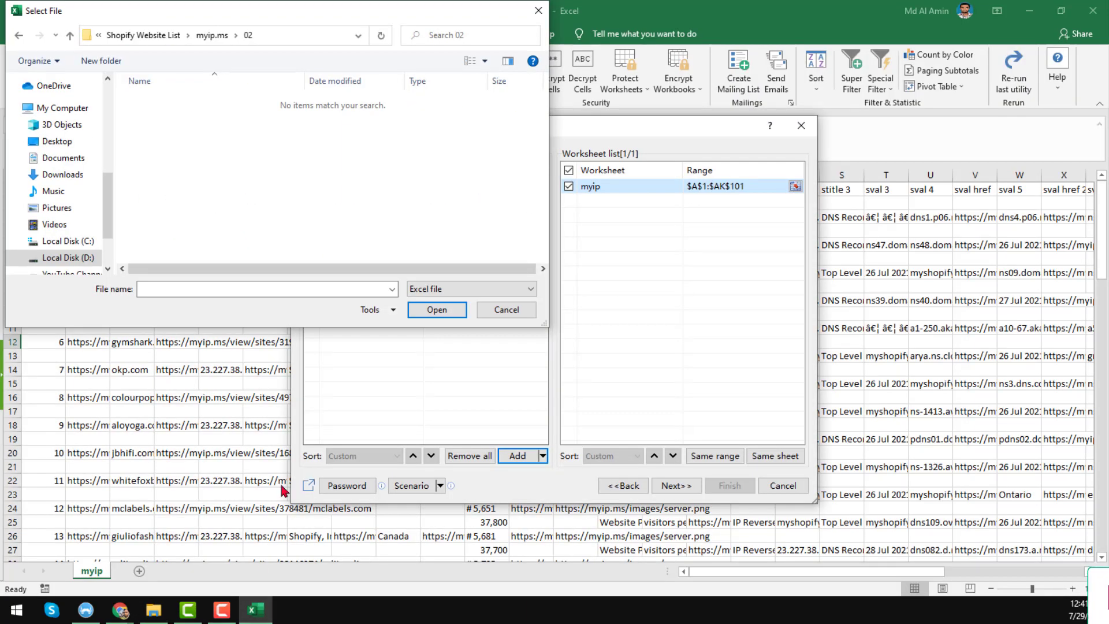
pyautogui.click(495, 289)
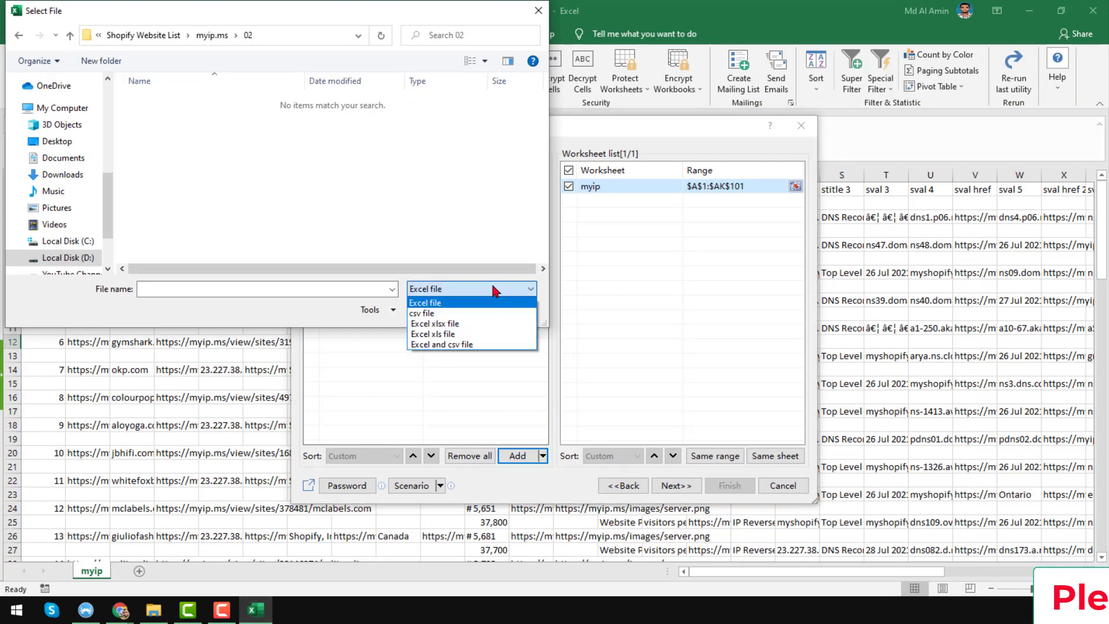
pyautogui.click(479, 345)
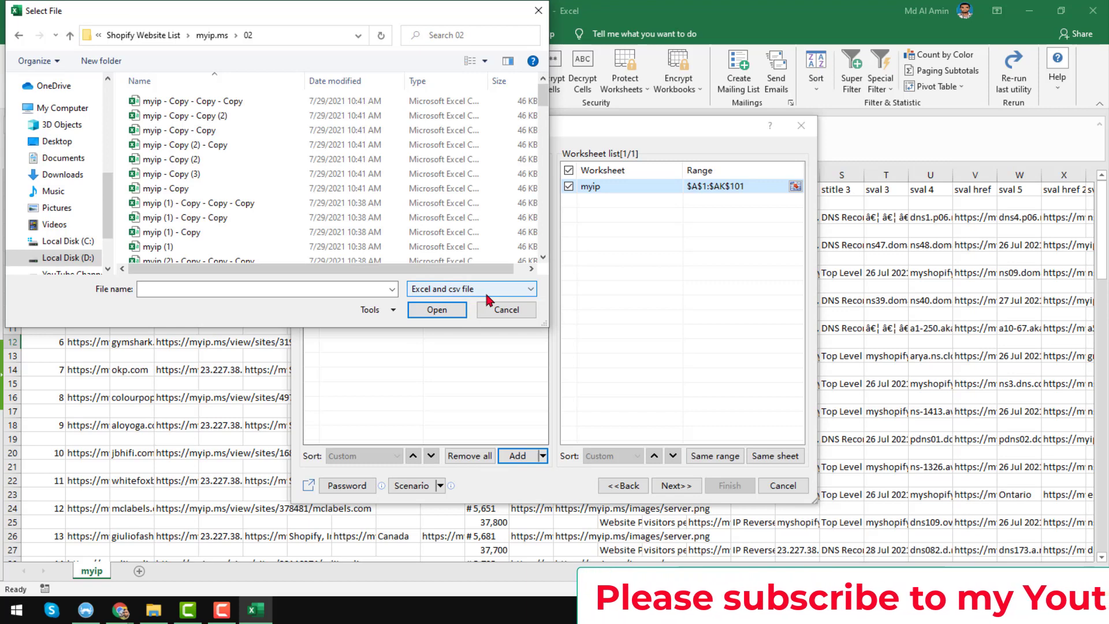
# - Select all 88 myip CSV files in folder 02 and add them to the combine list
pyautogui.click(254, 101)
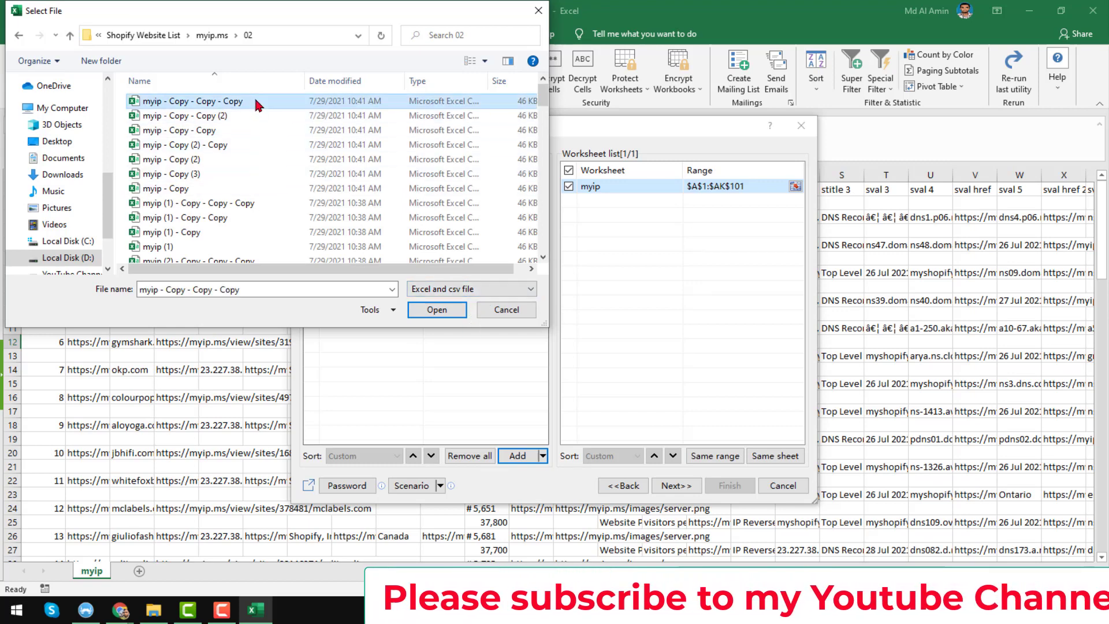
pyautogui.hotkey('ctrl', 'a')
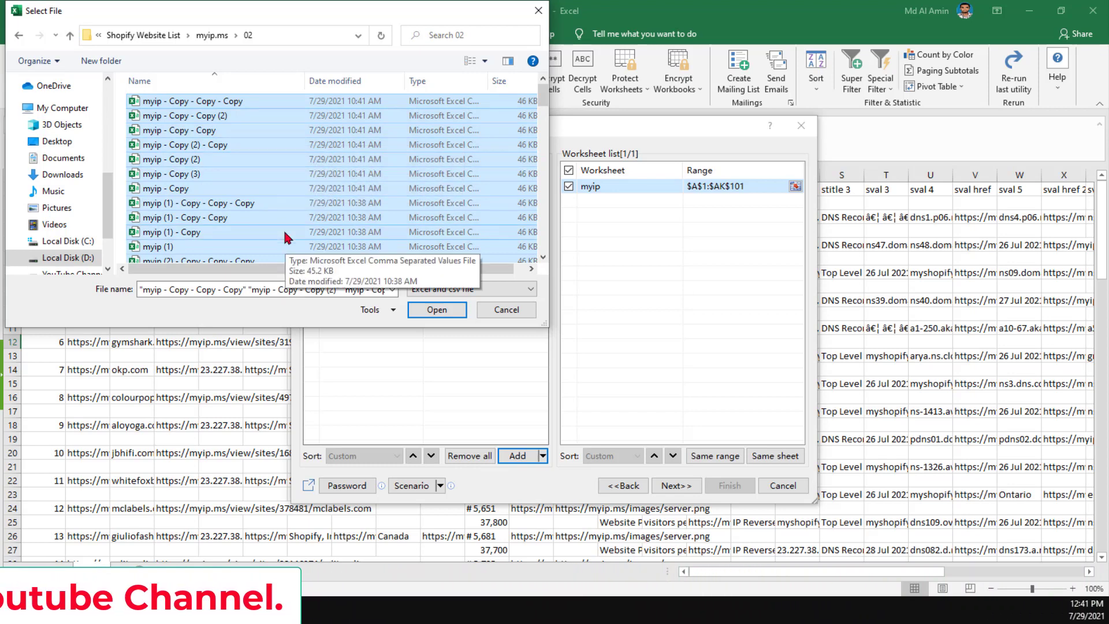
pyautogui.click(444, 310)
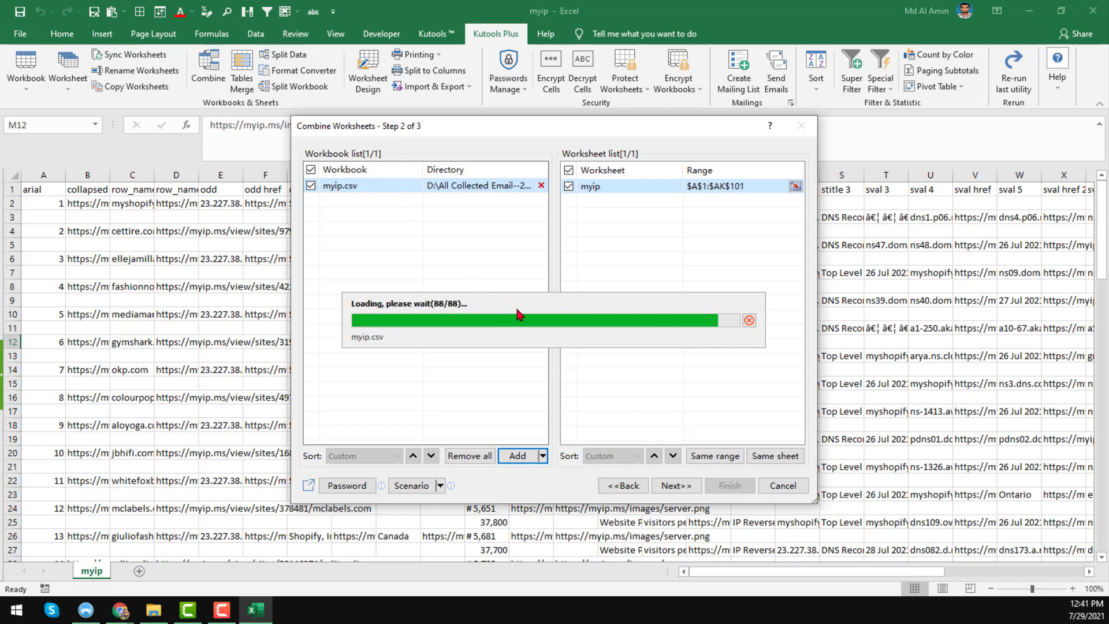
# - Check that all 88 workbooks are listed and advance to Step 3 of 3
pyautogui.scroll(-2, 475, 248)
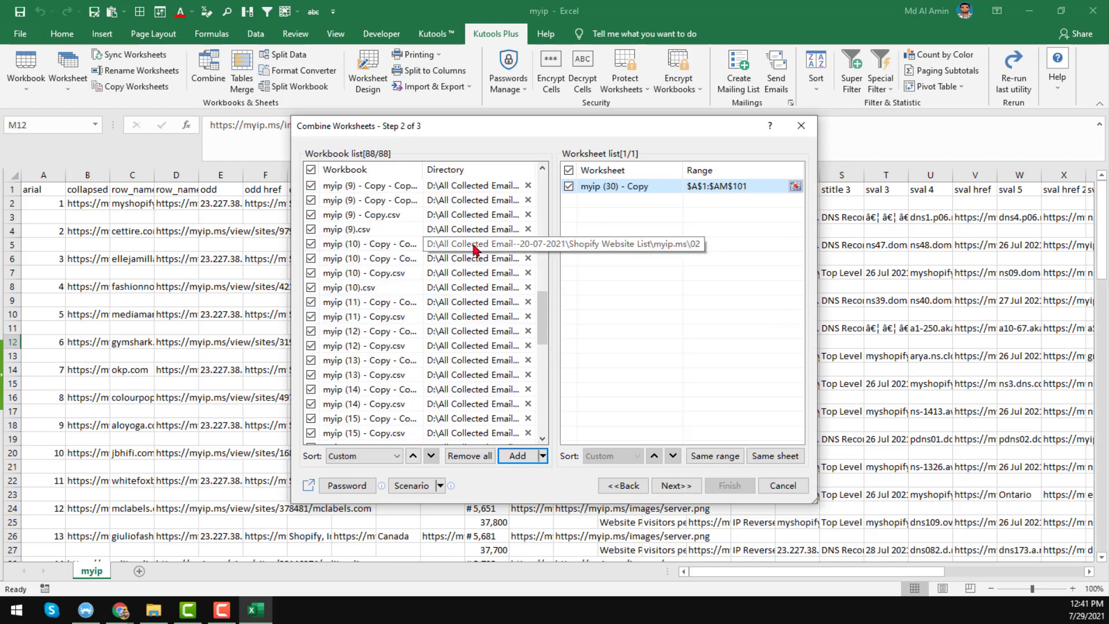
pyautogui.scroll(-2, 475, 245)
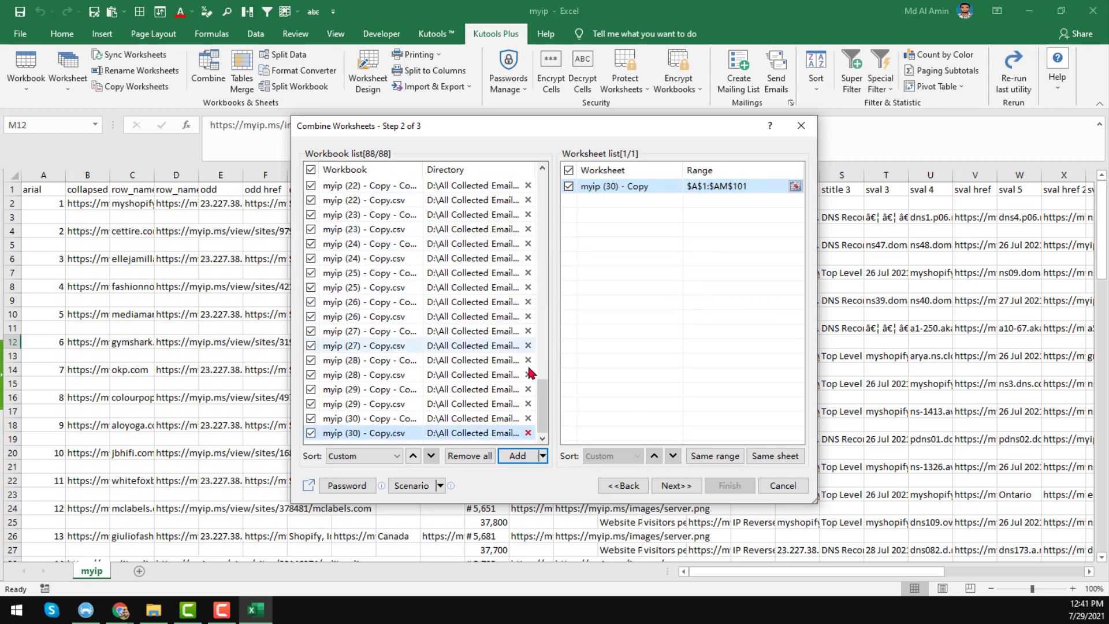
pyautogui.click(677, 486)
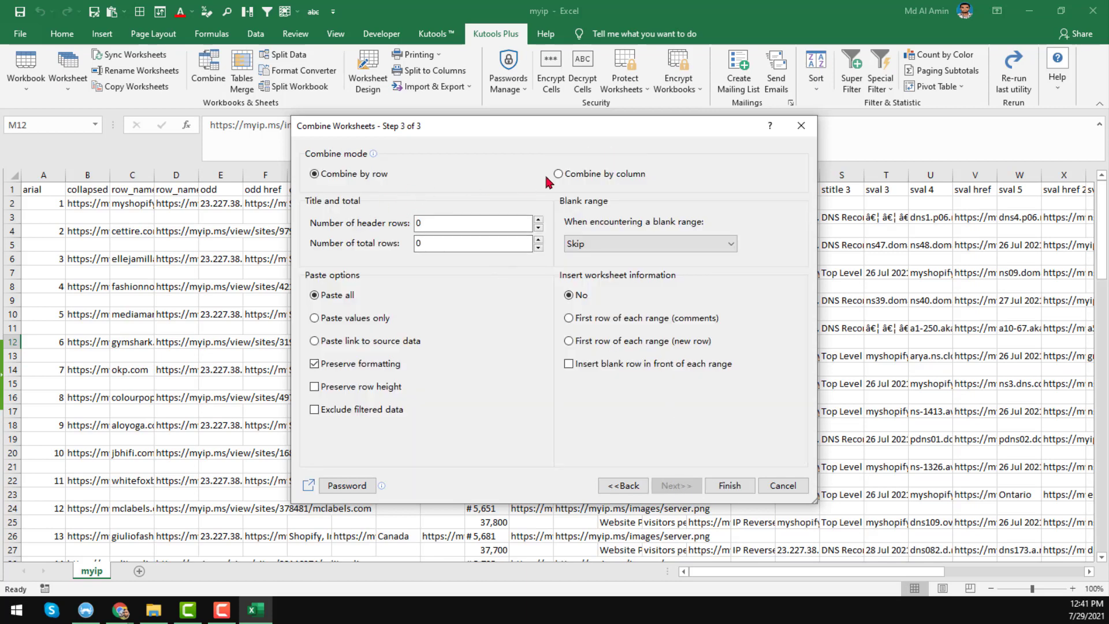
# - Finish the Combine wizard with Combine by row and Paste all kept, bringing up the save prompt
pyautogui.click(730, 487)
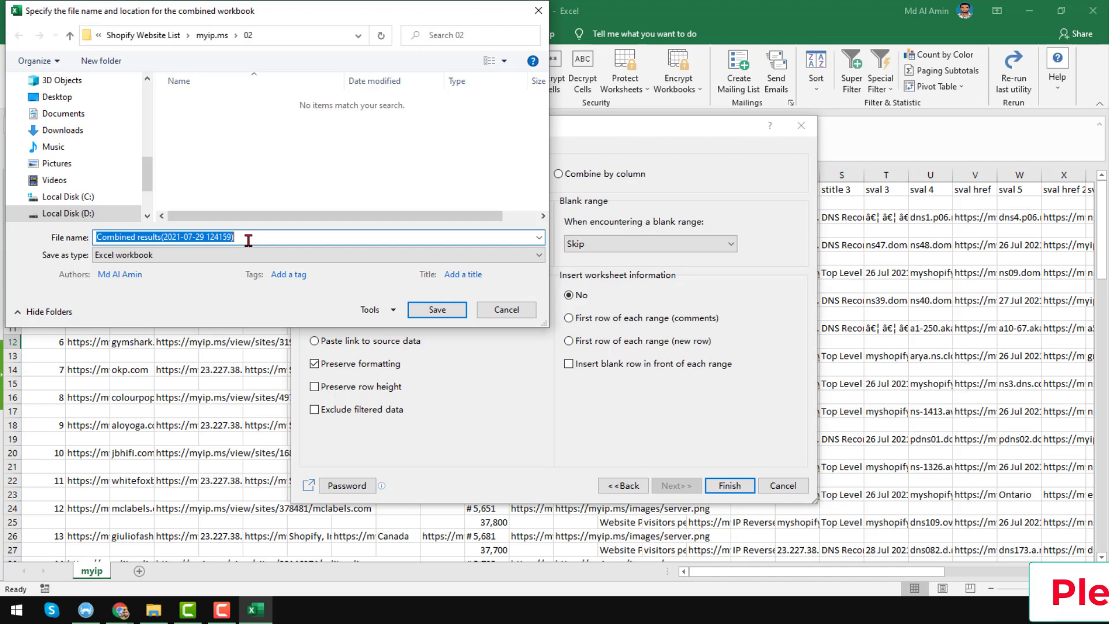
pyautogui.click(436, 311)
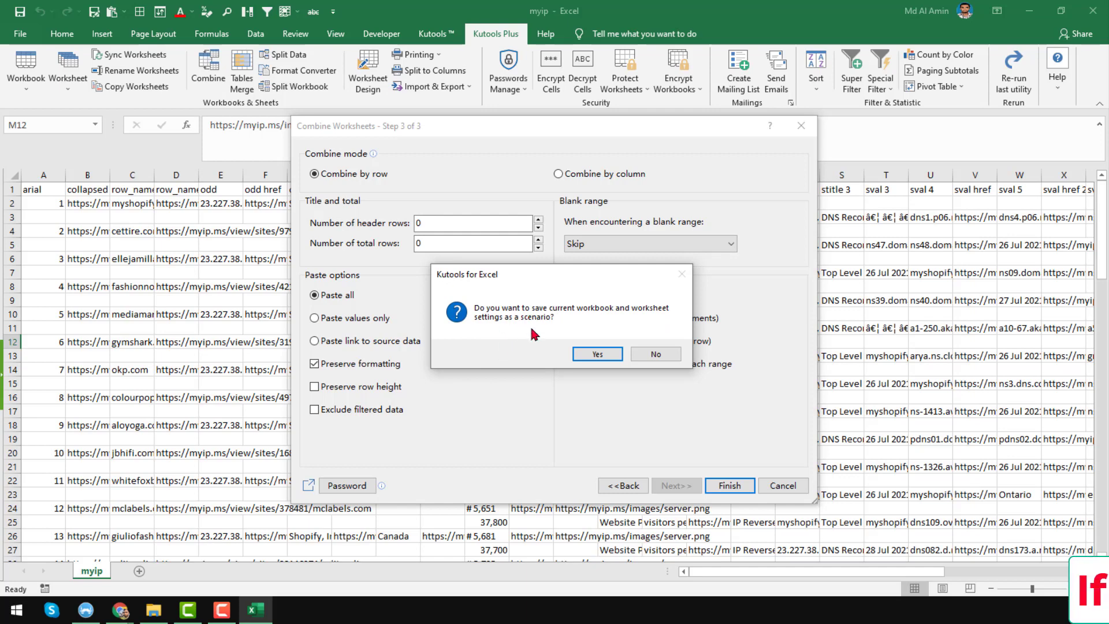
# - Decline saving a scenario, close the Book1 report without saving, and exit Excel
pyautogui.click(652, 355)
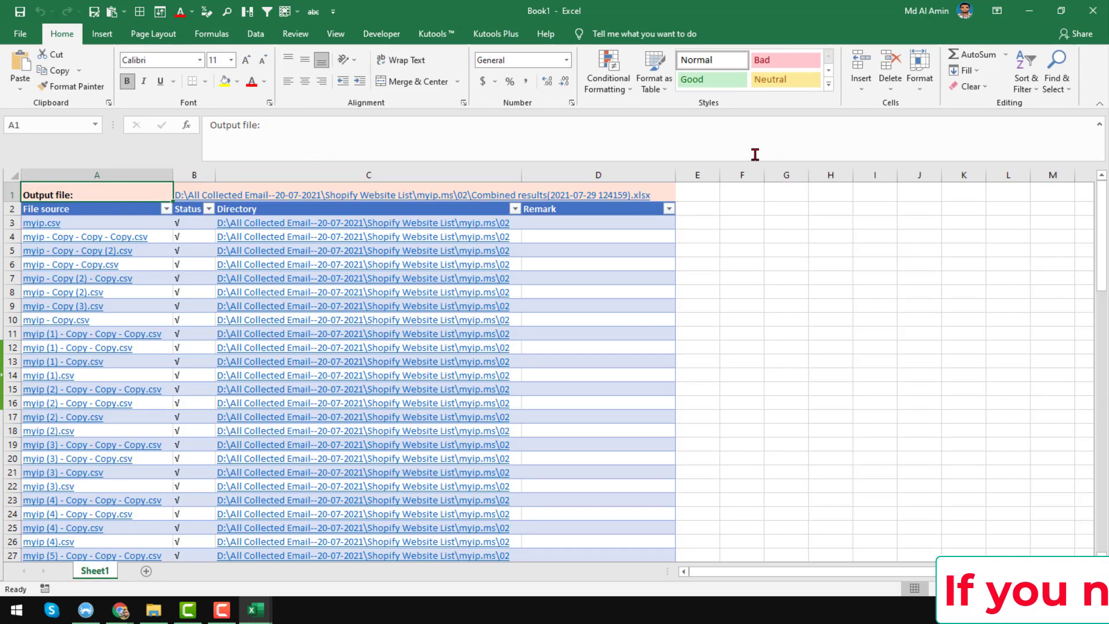
pyautogui.click(1094, 11)
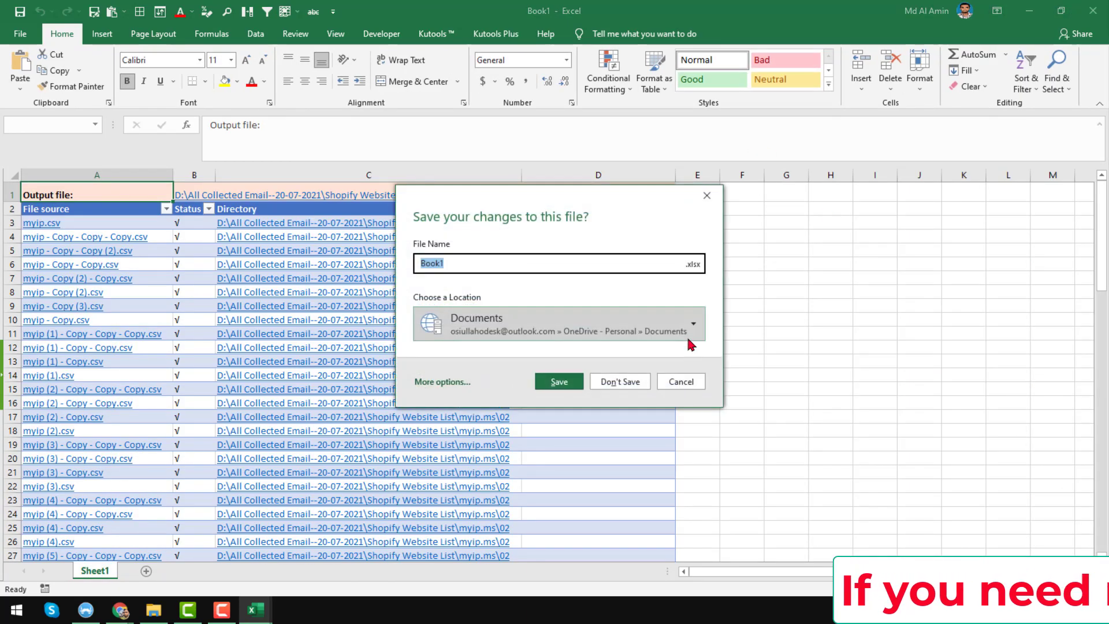
pyautogui.click(617, 380)
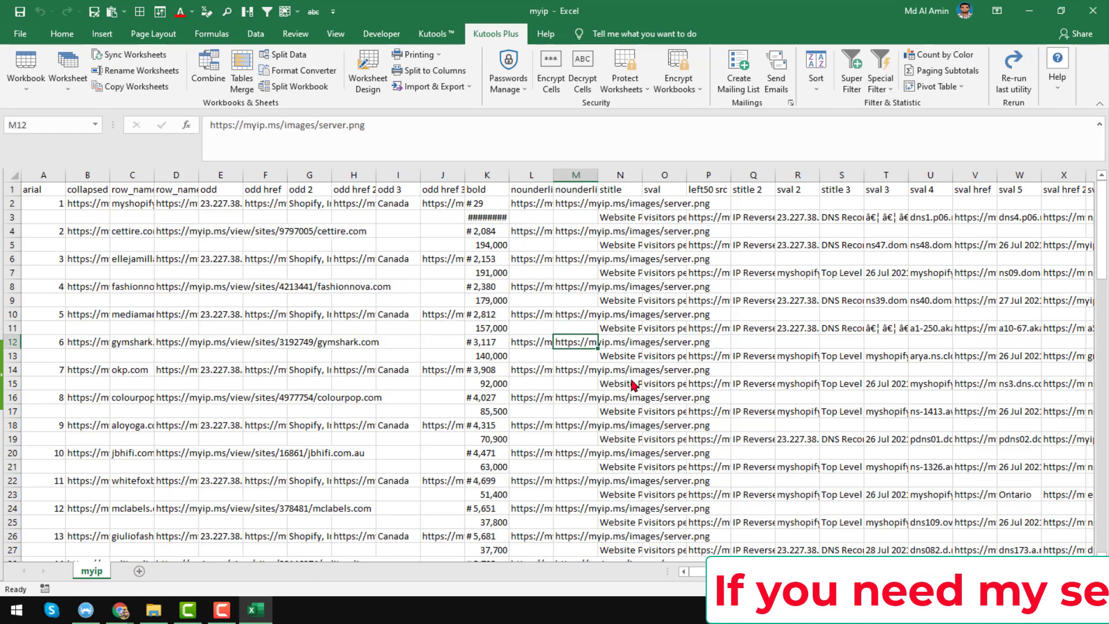
pyautogui.click(560, 327)
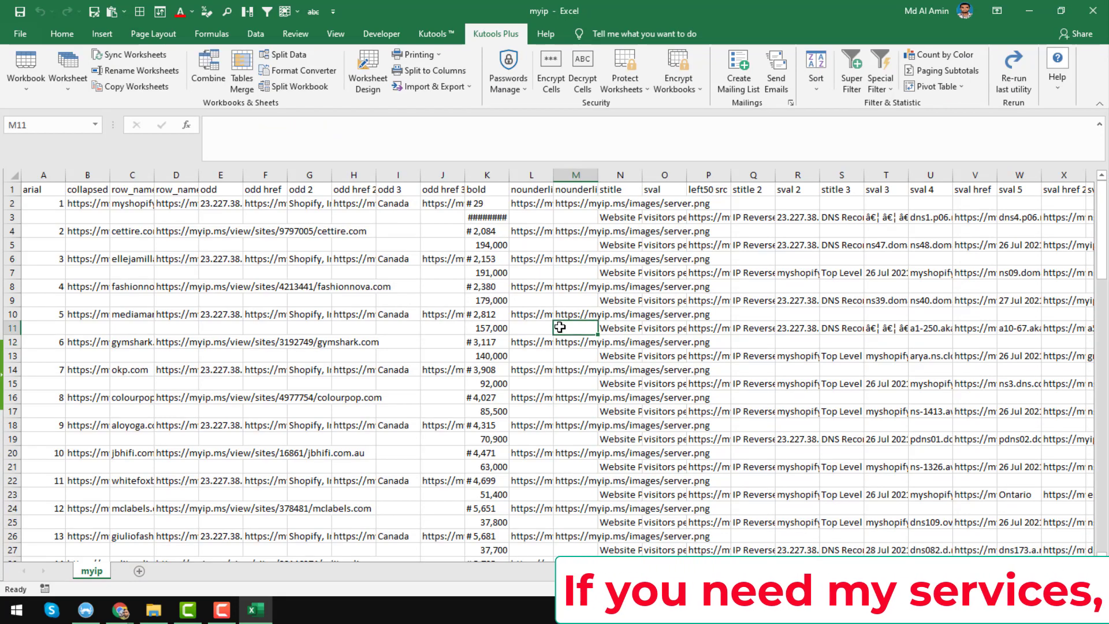
pyautogui.hotkey('alt', 'F4')
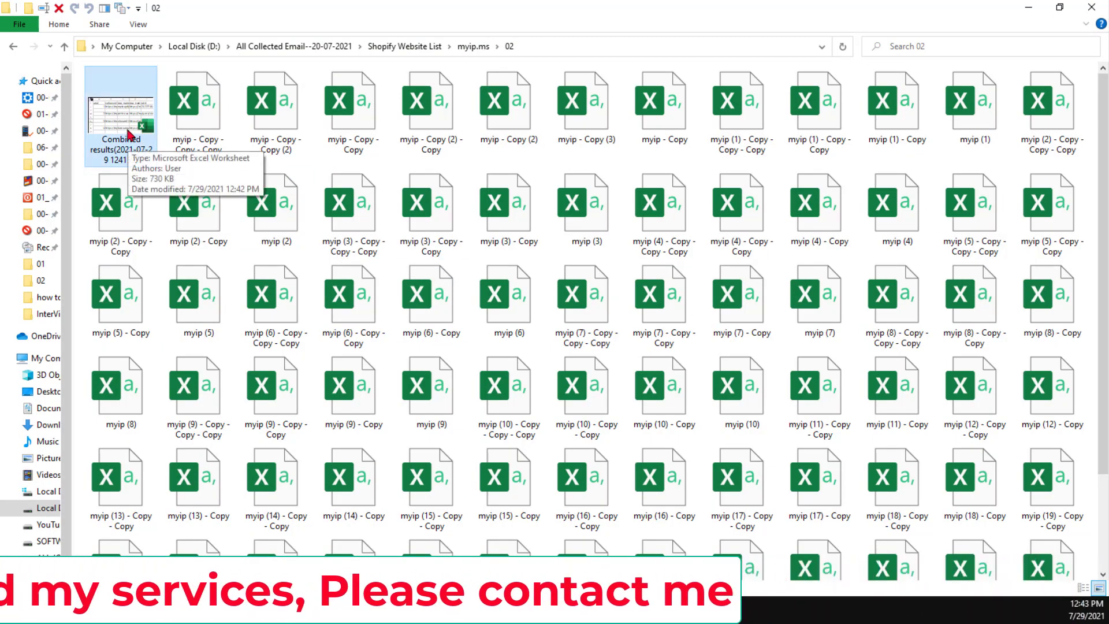
# - Open Combined results from folder 02 and jump to its last used cell with Ctrl+End
pyautogui.doubleClick(131, 136)
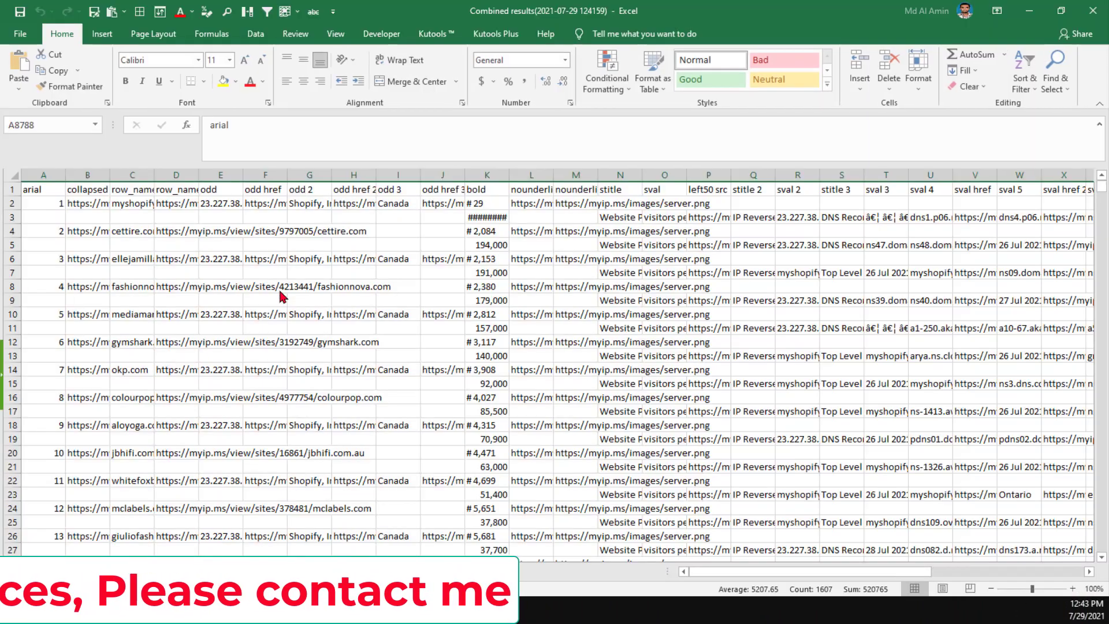
pyautogui.click(247, 368)
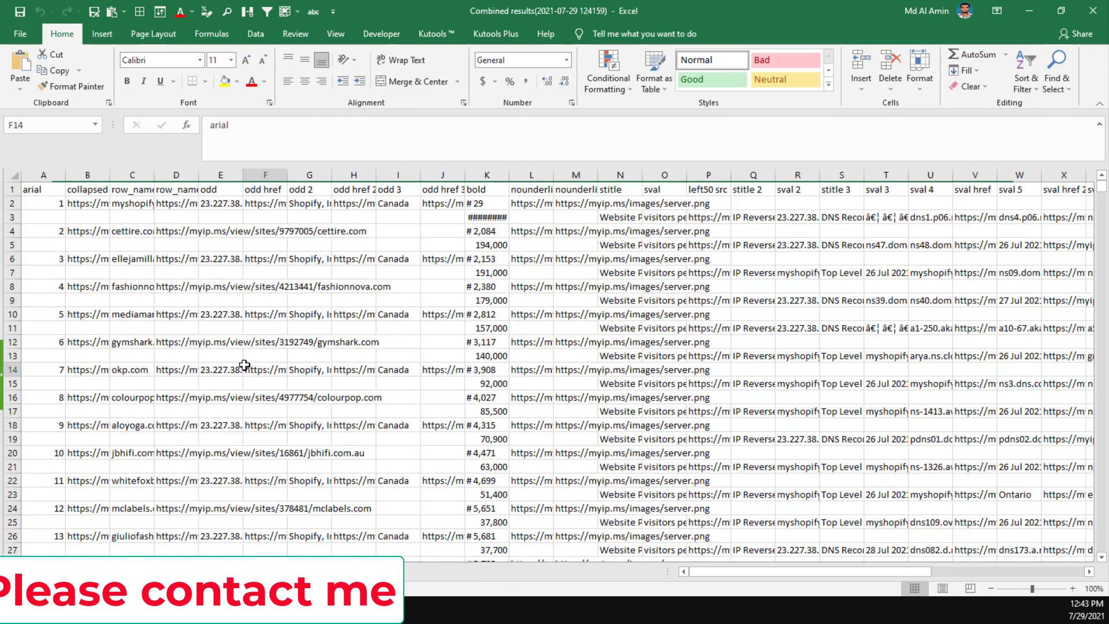
pyautogui.click(87, 175)
pyautogui.scroll(-18, 258, 522)
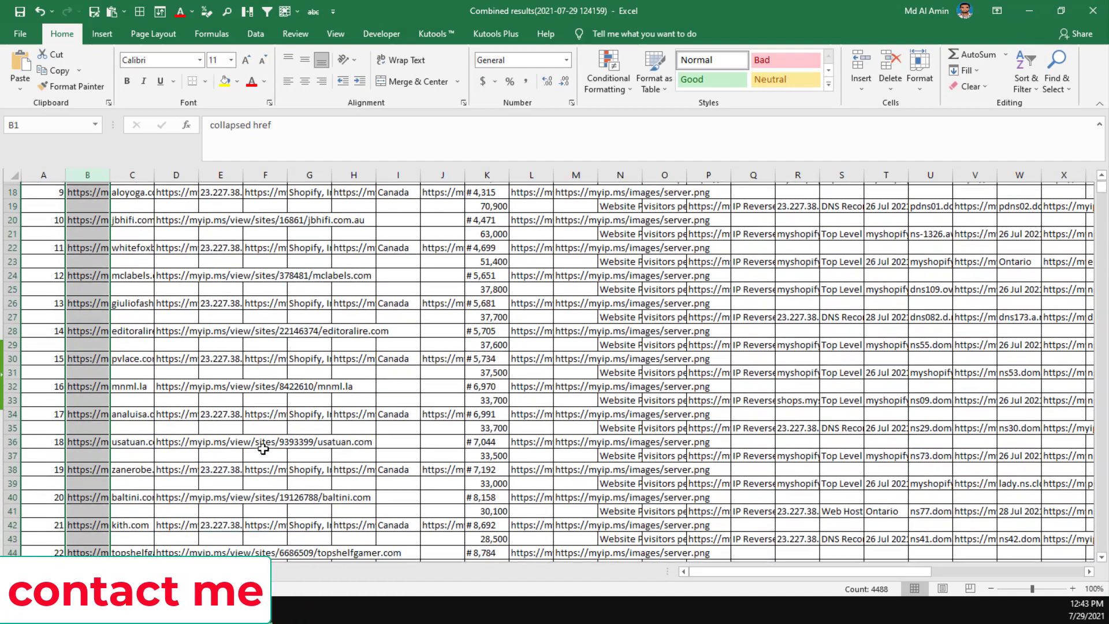
pyautogui.scroll(-20, 263, 444)
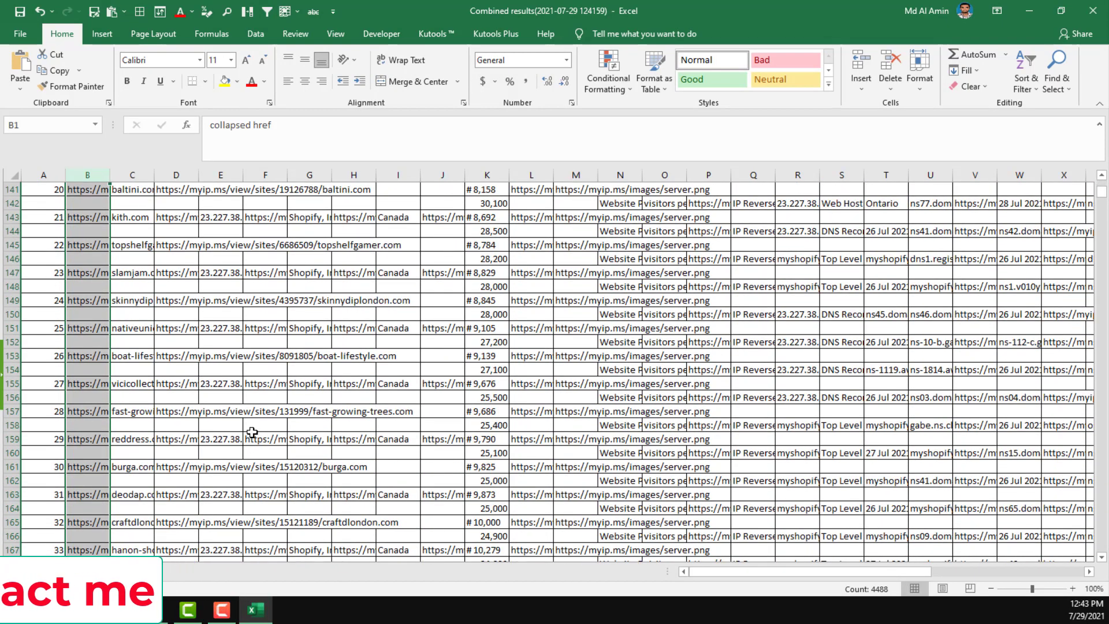
pyautogui.hotkey('ctrl', 'End')
pyautogui.scroll(-3, 252, 432)
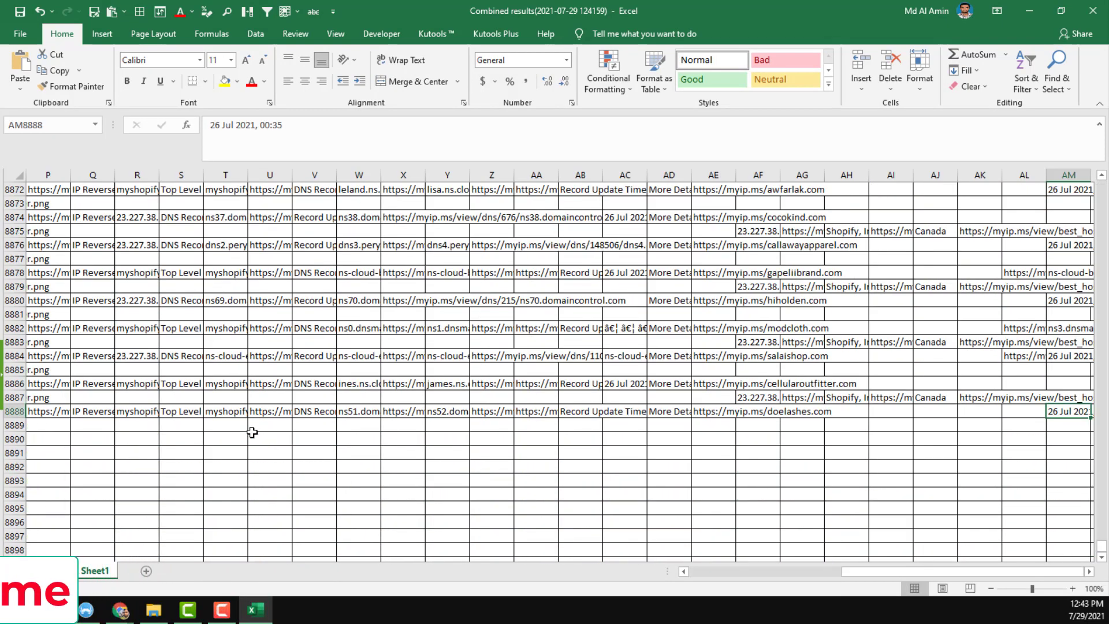
# - Confirm the data ends at row 8888 (cells P8888, V8888), then close the workbook, saving changes
pyautogui.click(36, 412)
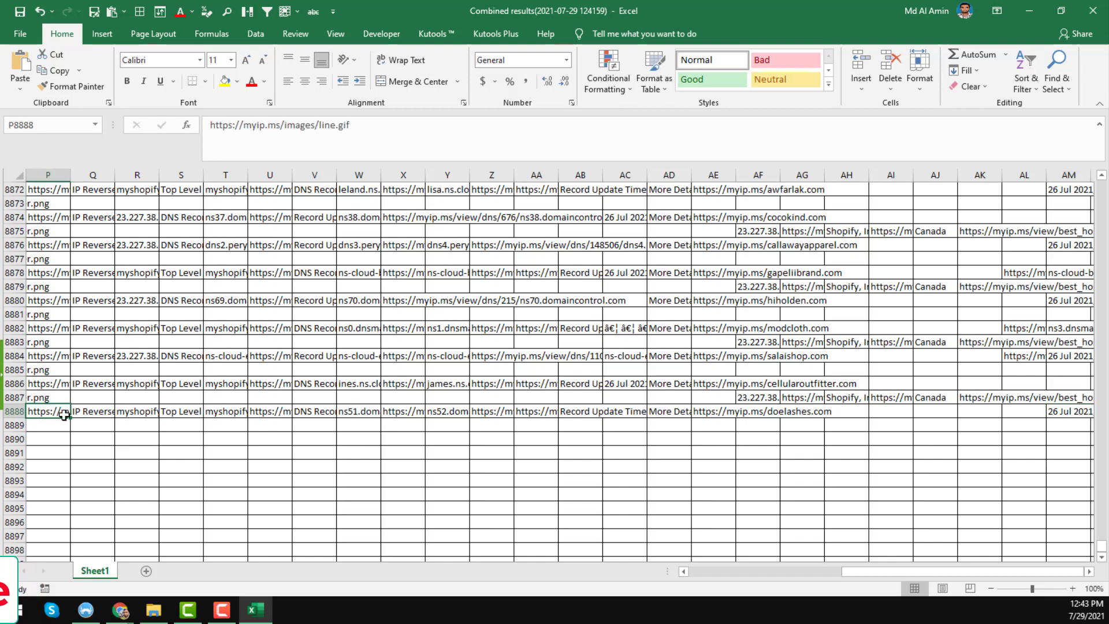
pyautogui.click(294, 412)
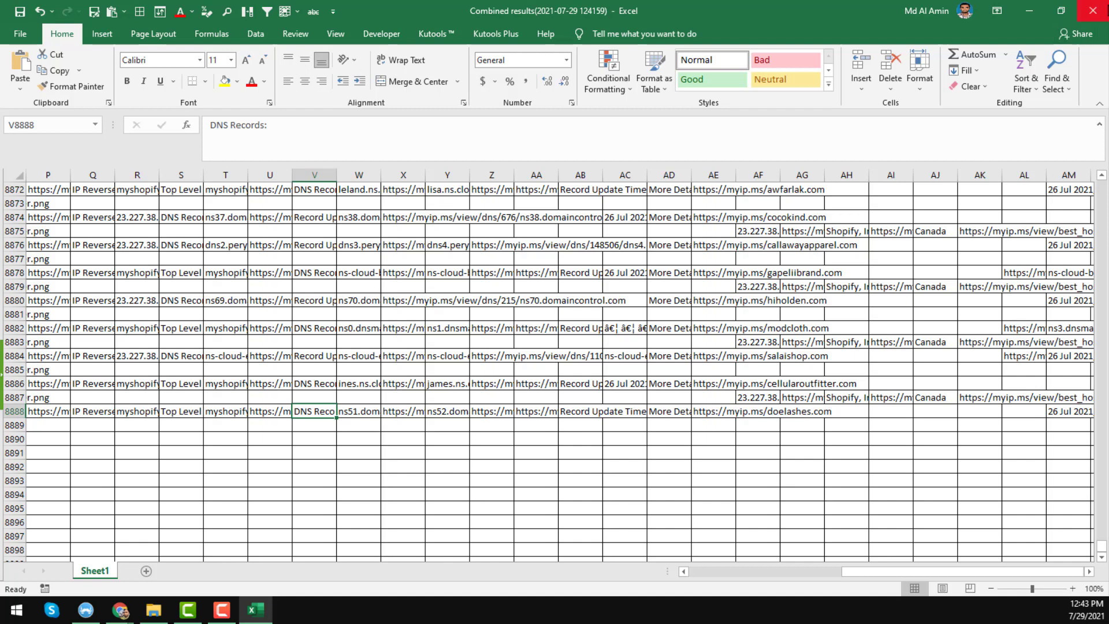
pyautogui.click(1093, 13)
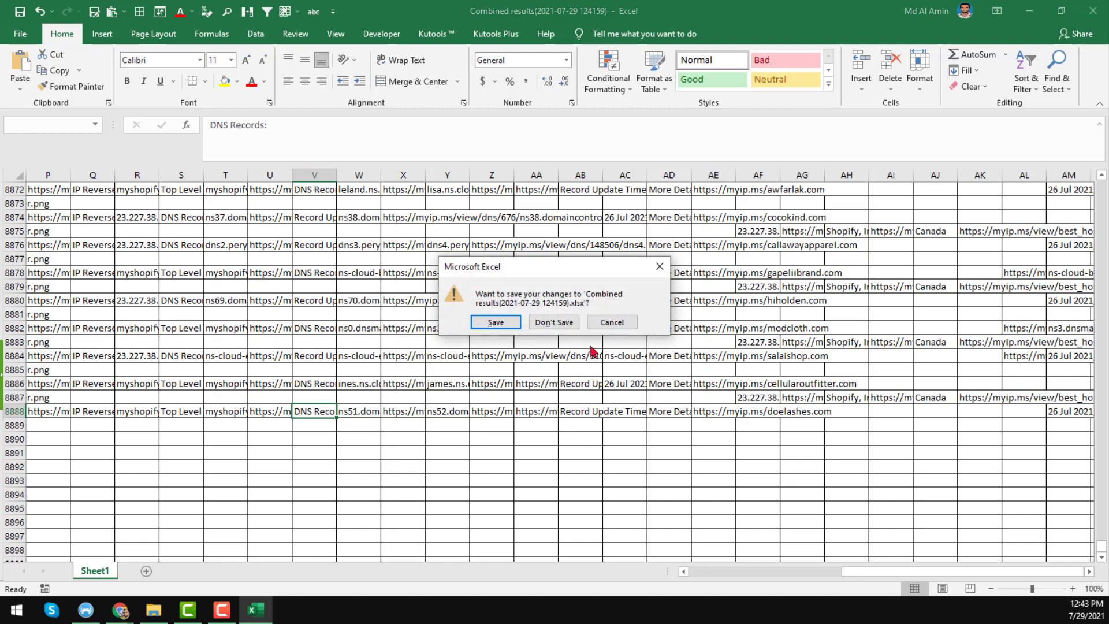
pyautogui.click(497, 322)
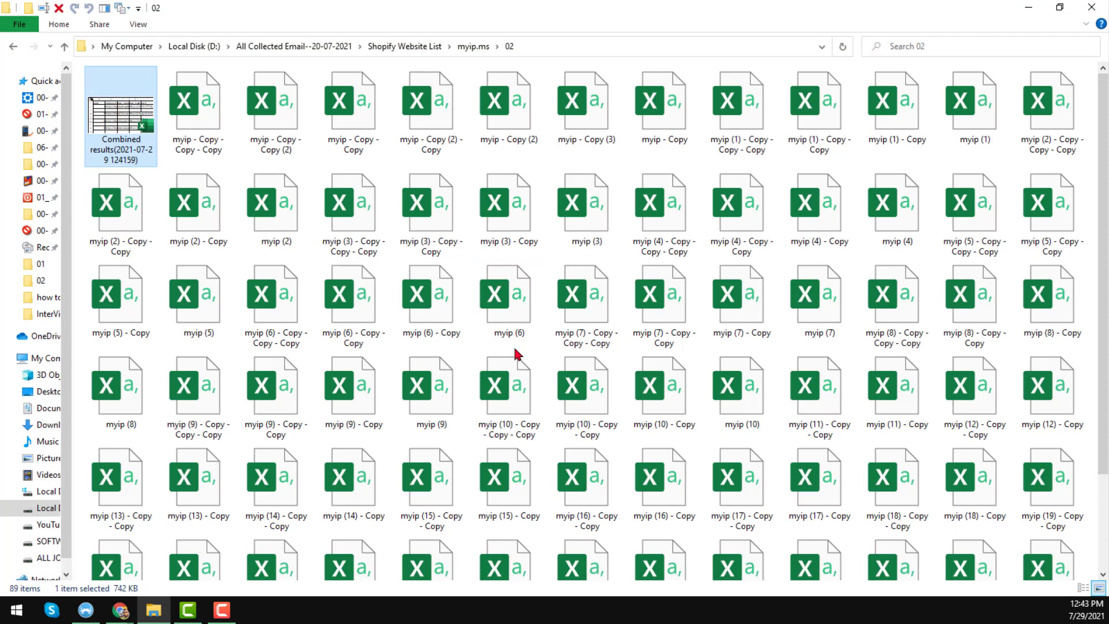
# - Switch to Chrome showing the Kutools for Excel page on extendoffice.com
pyautogui.hotkey('alt', 'Tab')
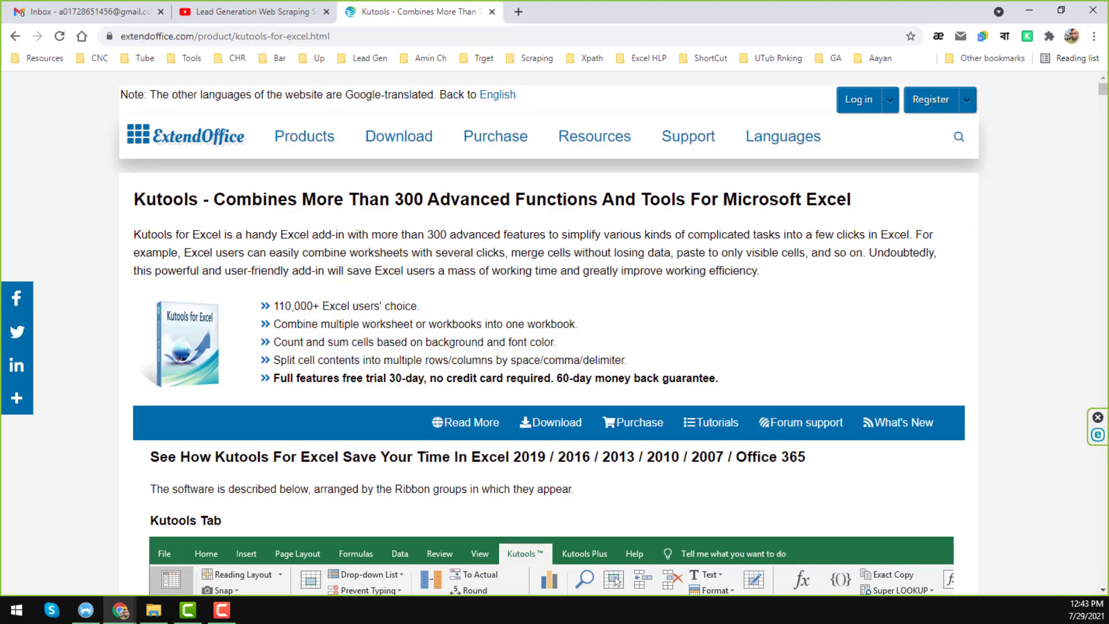